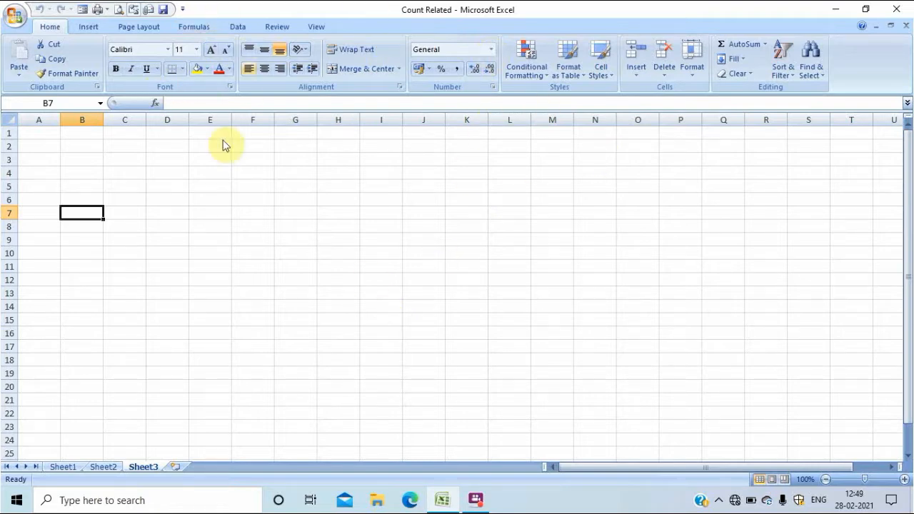
Look through Sheet2 and Sheet1 of the workbook and return to the empty Sheet3
click(106, 468)
click(65, 468)
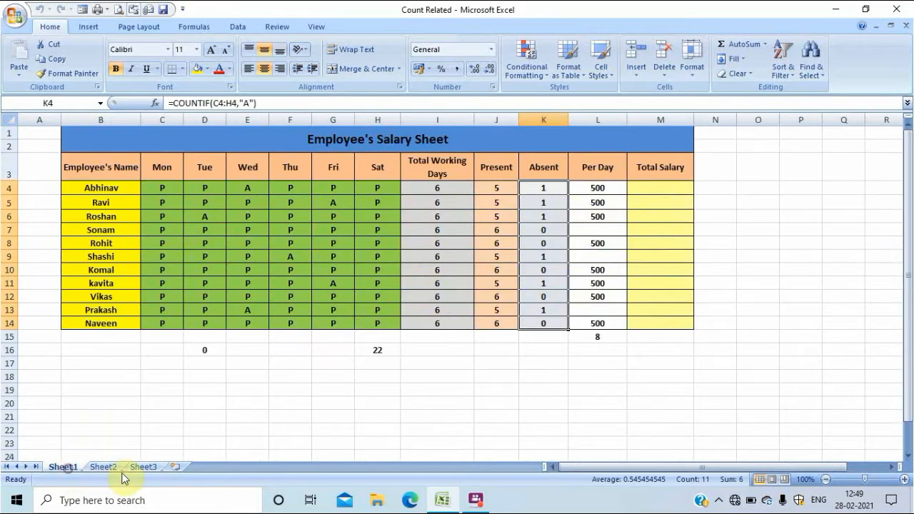
click(104, 467)
click(143, 467)
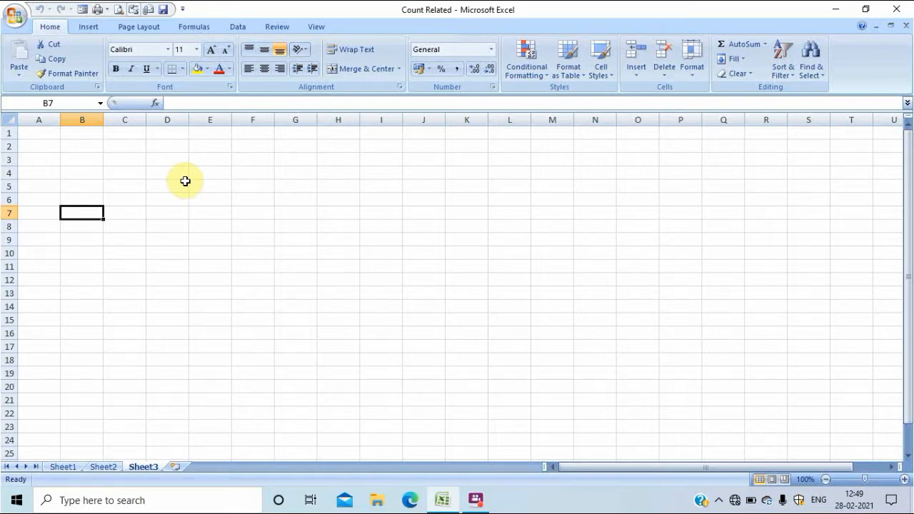
Select all cells of Sheet3 at once, and clear the selection by picking a single cell
key(ctrl+a)
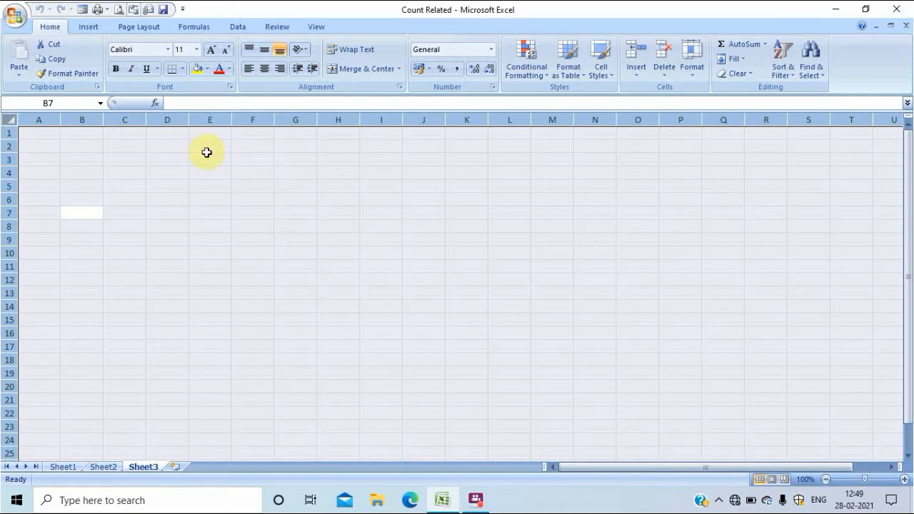
click(251, 212)
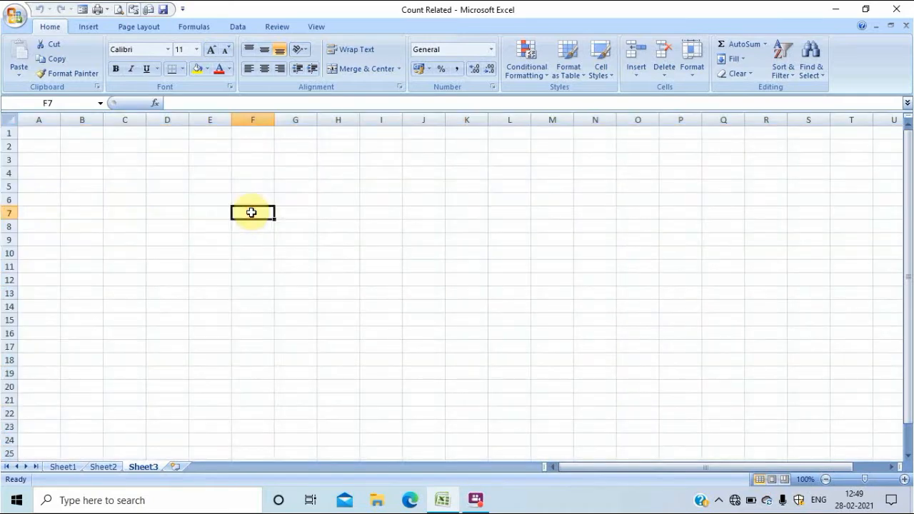
click(10, 120)
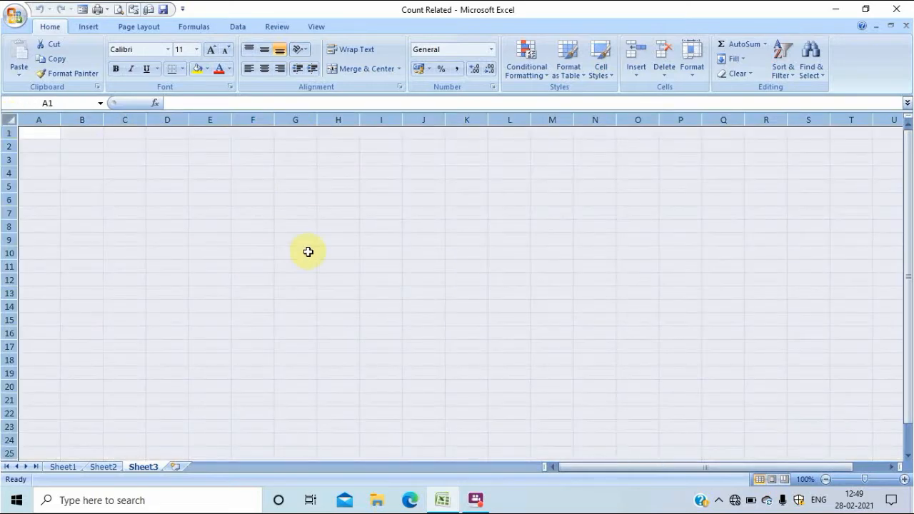
click(107, 200)
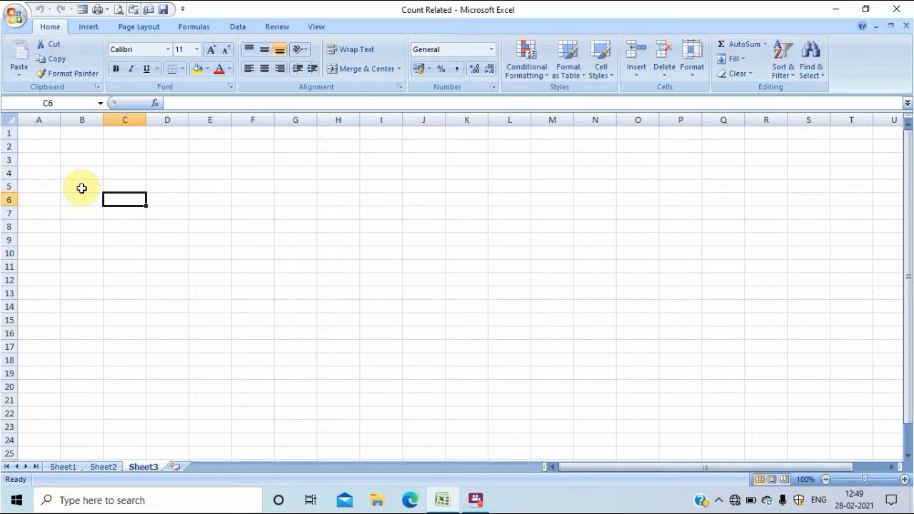
click(8, 120)
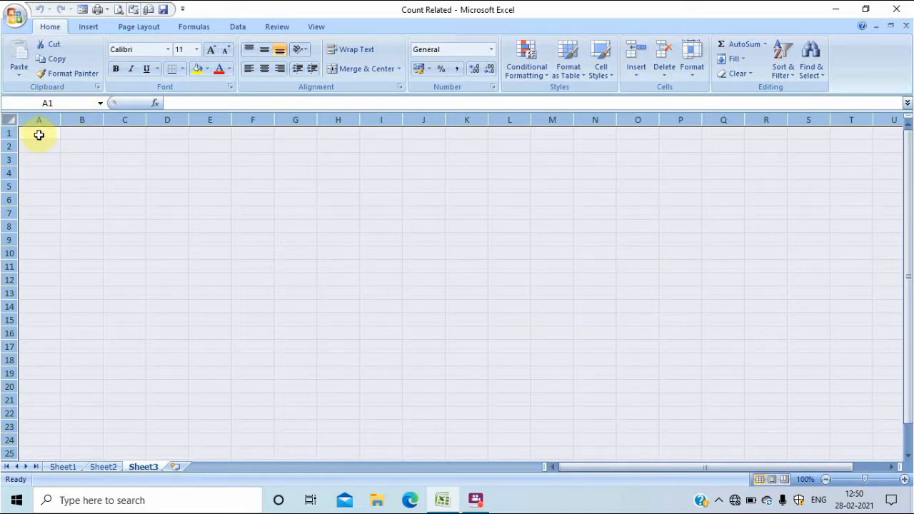
click(36, 133)
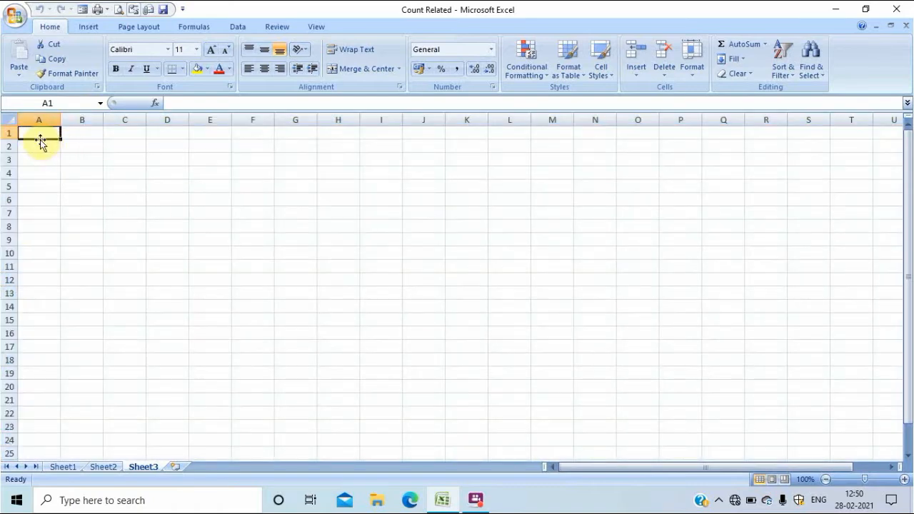
click(92, 150)
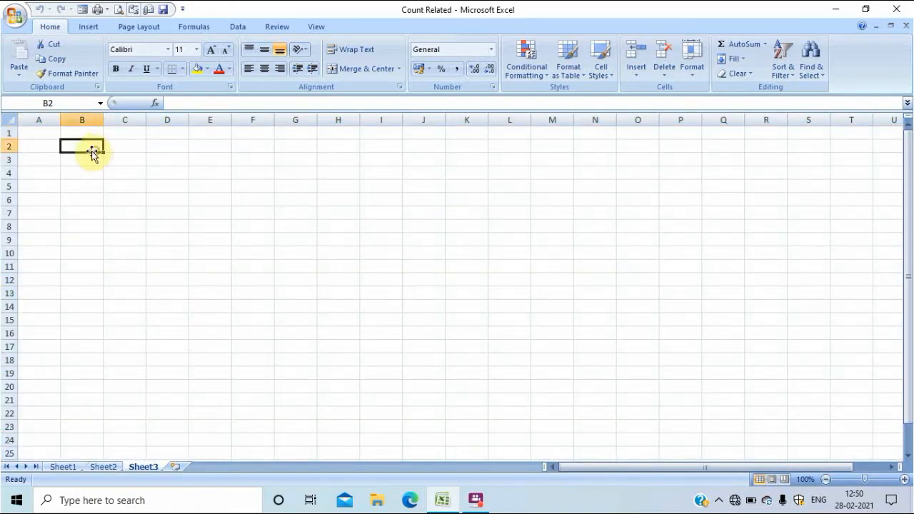
Starting from A1, jump to the sheet's last row and back, and to its last column and back
click(37, 132)
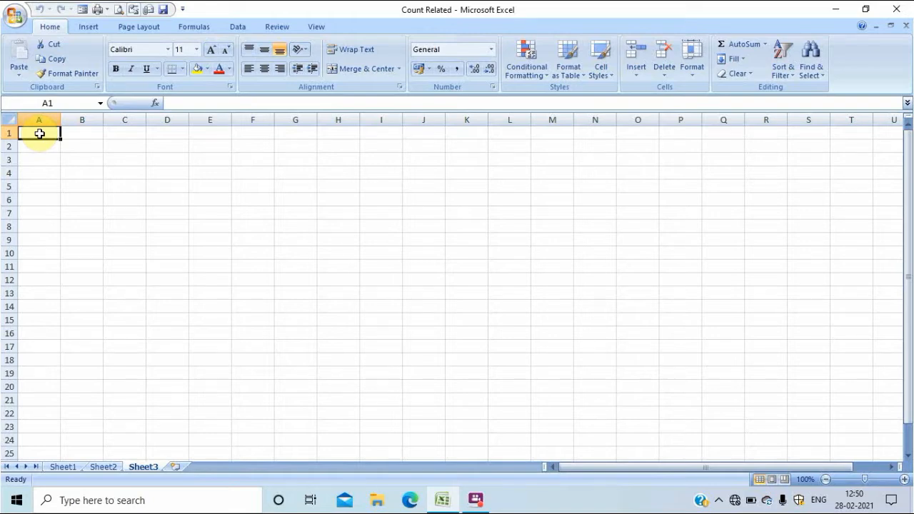
key(ctrl+Down)
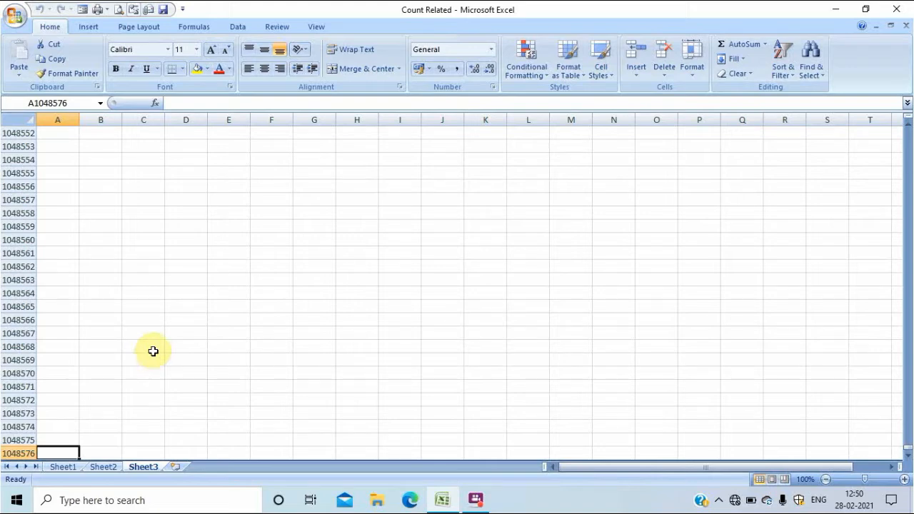
key(ctrl+Up)
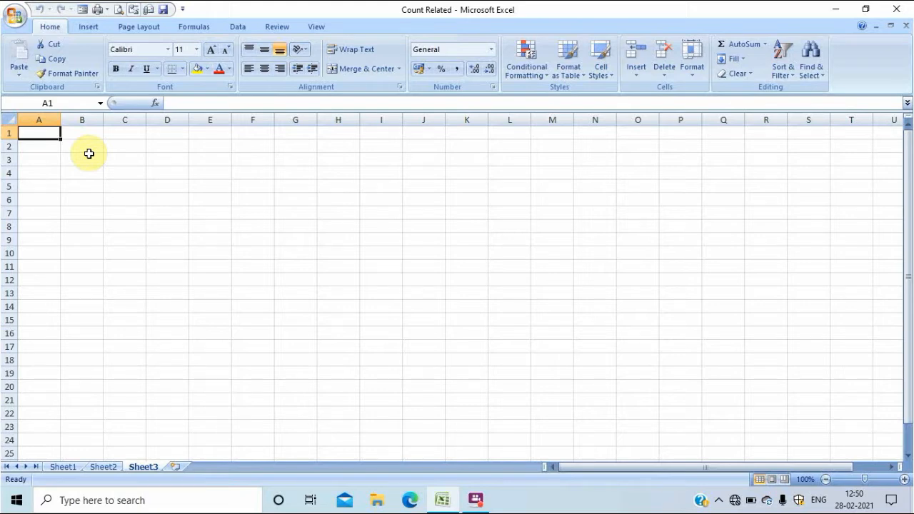
key(ctrl+Right)
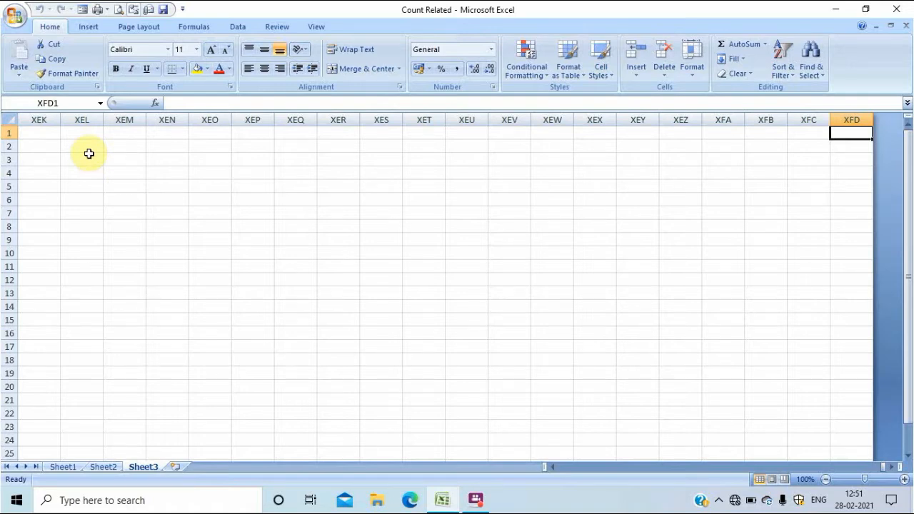
key(ctrl+Left)
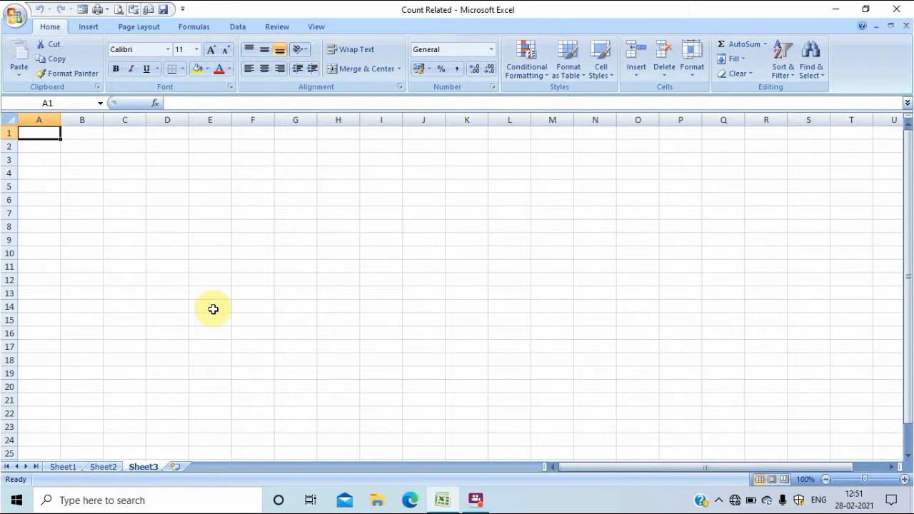
Make the whole marksheet table B3:K11 on Sheet2 bold, including its header row
click(101, 468)
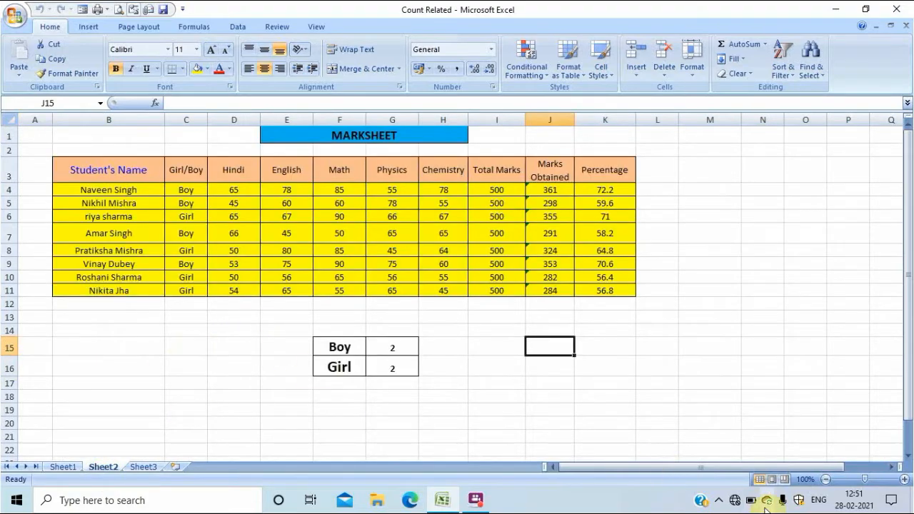
click(904, 480)
click(904, 480)
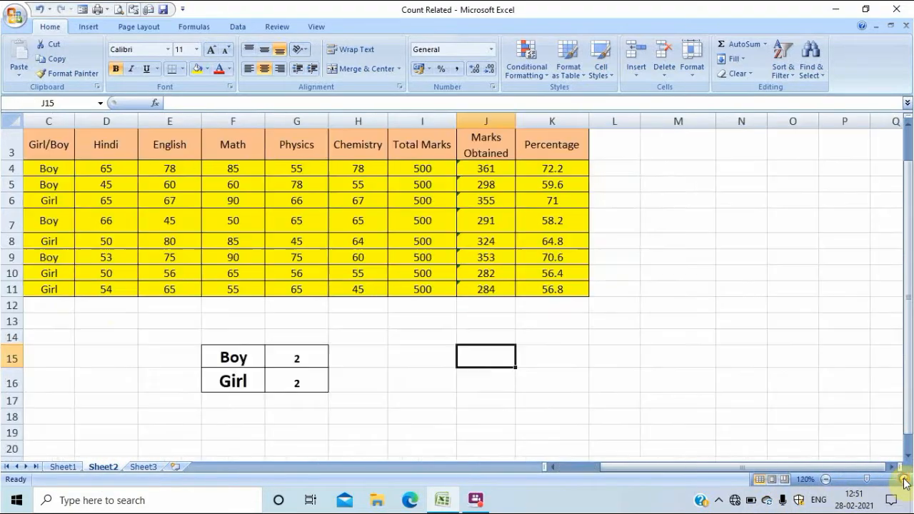
drag(905, 377, 907, 372)
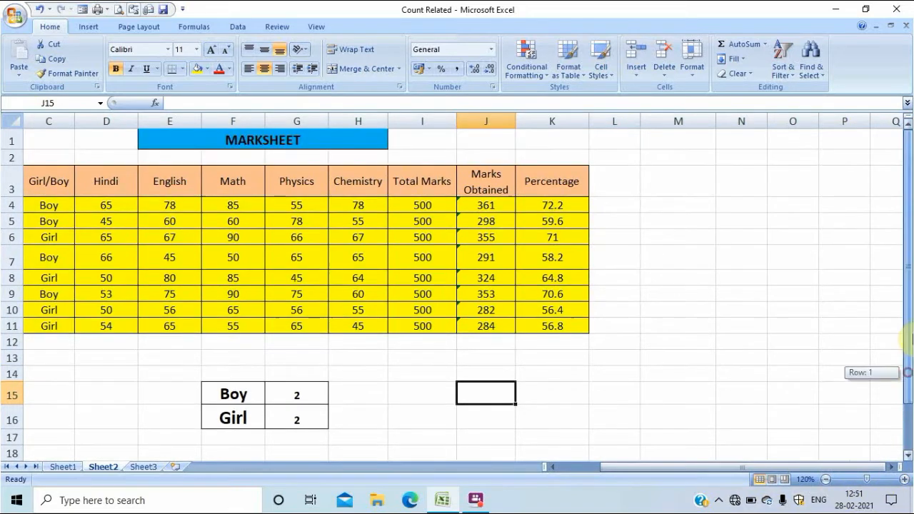
drag(749, 468, 660, 457)
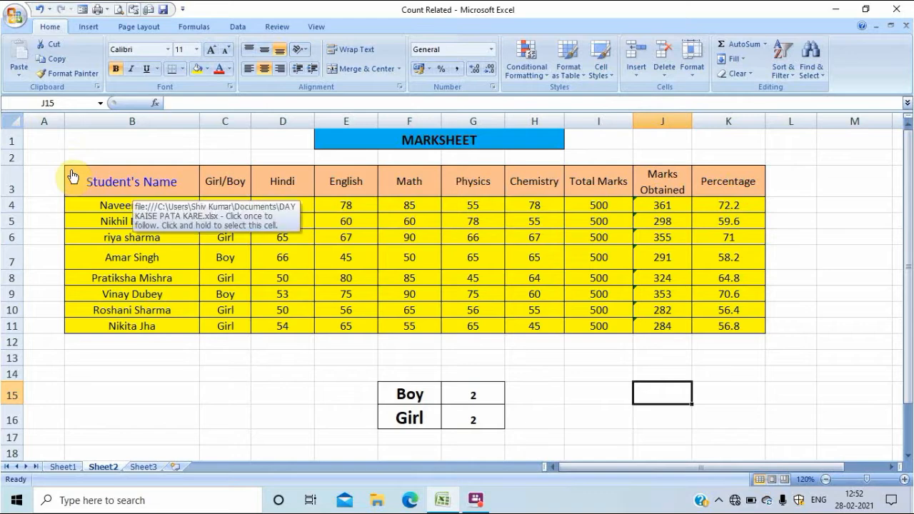
drag(72, 176, 727, 323)
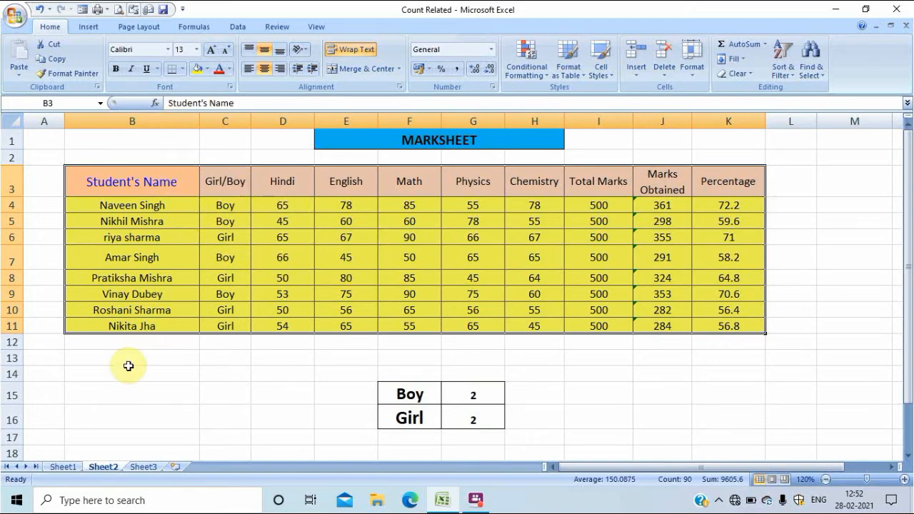
key(ctrl+b)
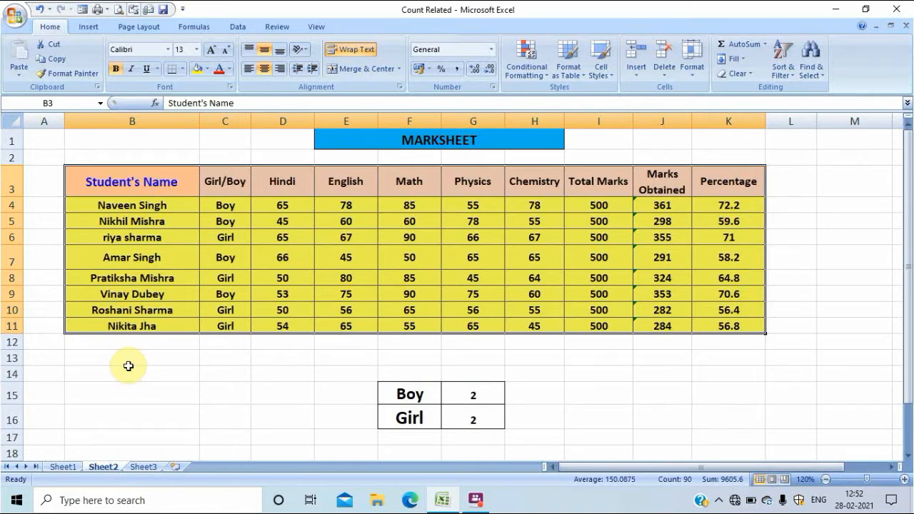
click(218, 357)
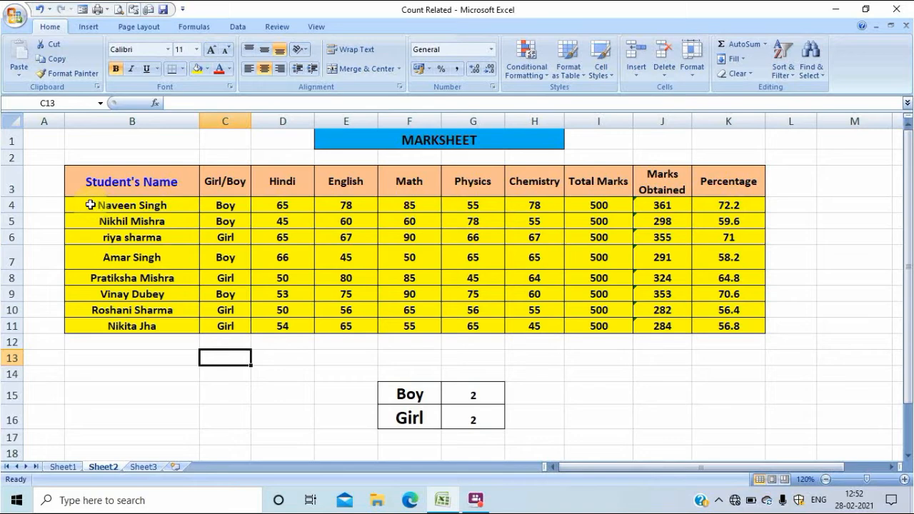
Copy the student names in B4:B11 and paste them beside the marksheet, starting at cell M7
drag(86, 205, 135, 326)
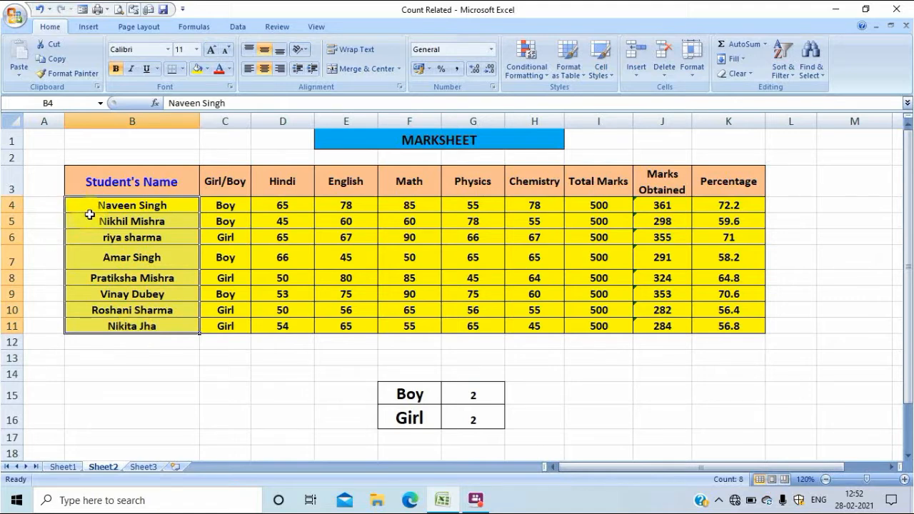
key(ctrl+c)
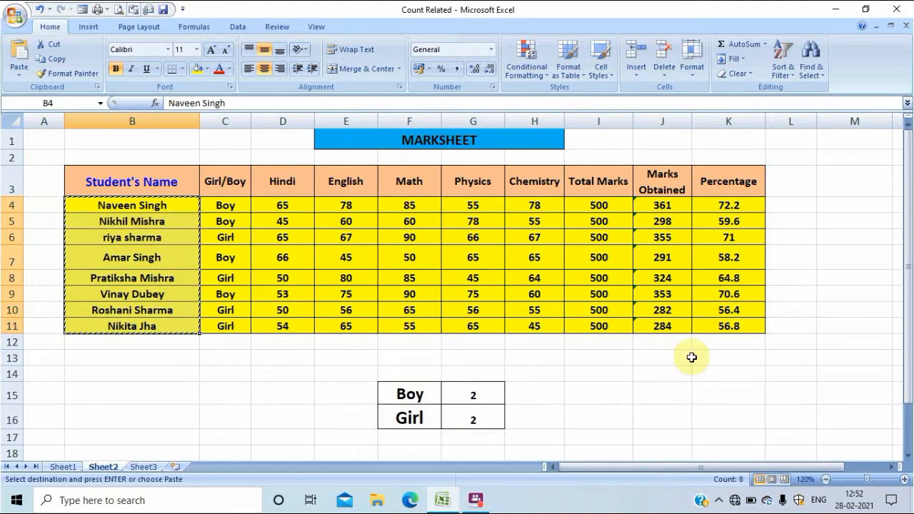
drag(647, 465, 674, 465)
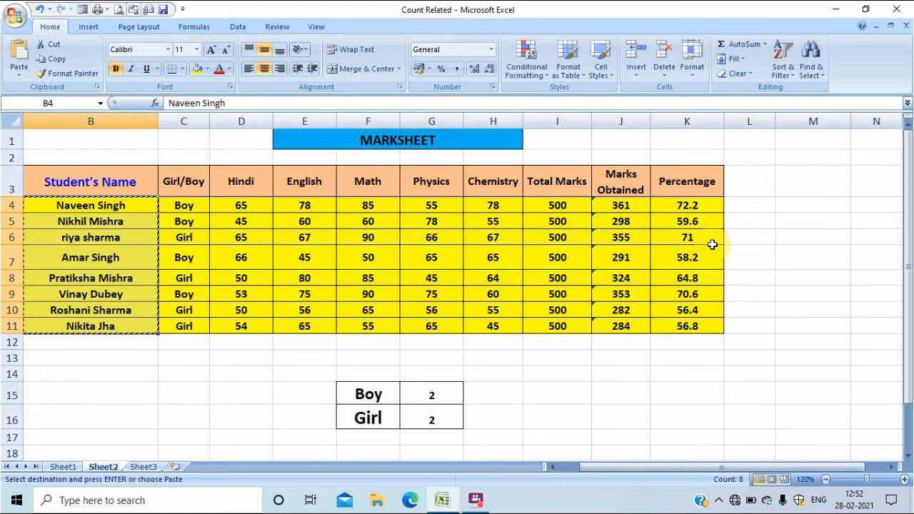
click(811, 256)
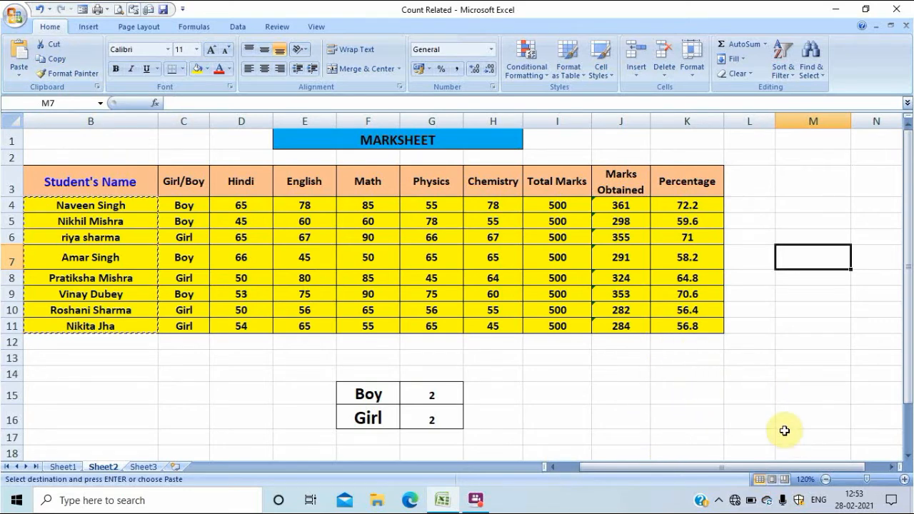
key(ctrl+v)
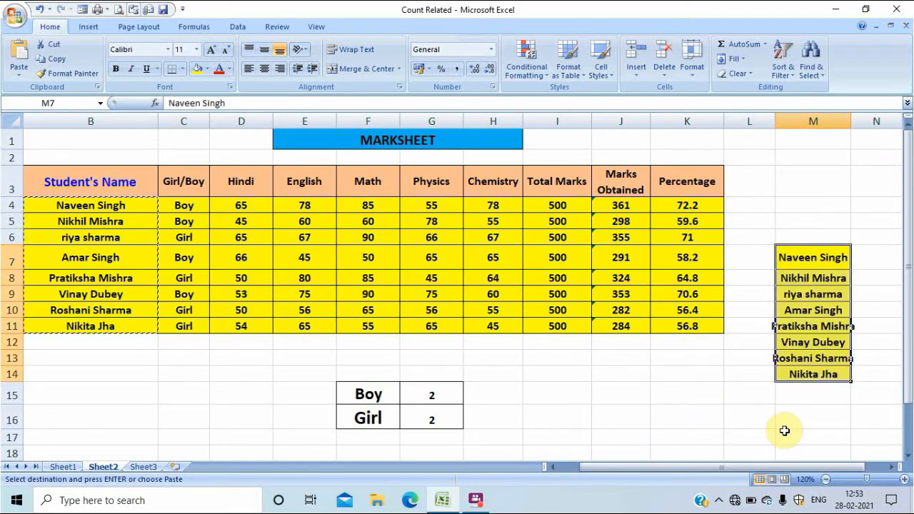
drag(784, 431, 816, 359)
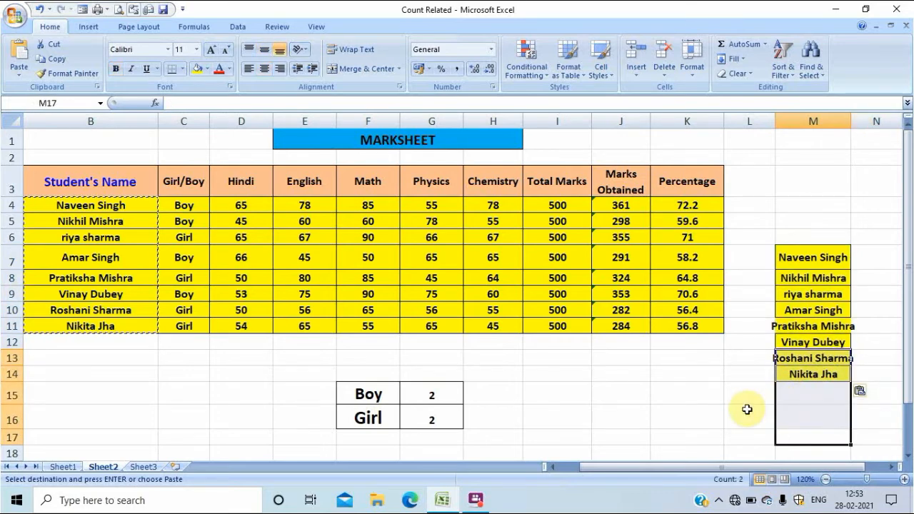
click(747, 409)
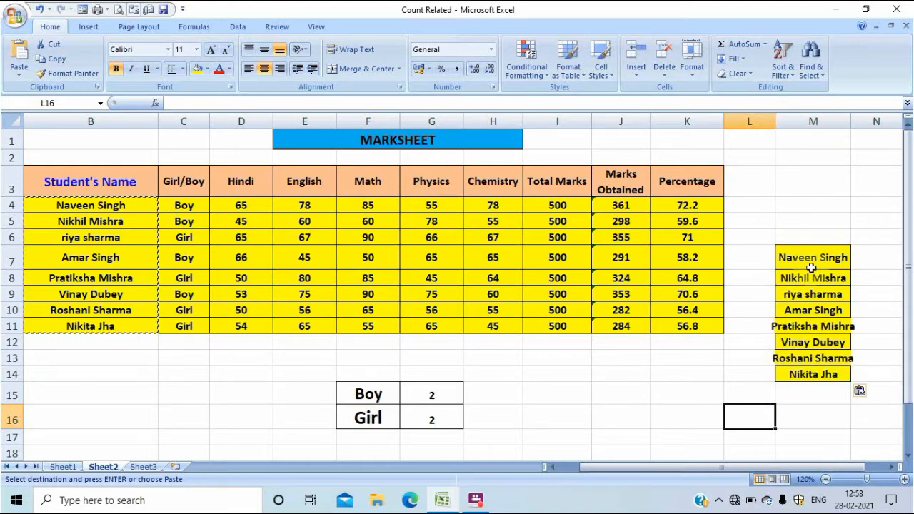
Autofit column M to the width of the pasted names and end the copy mode
double_click(850, 119)
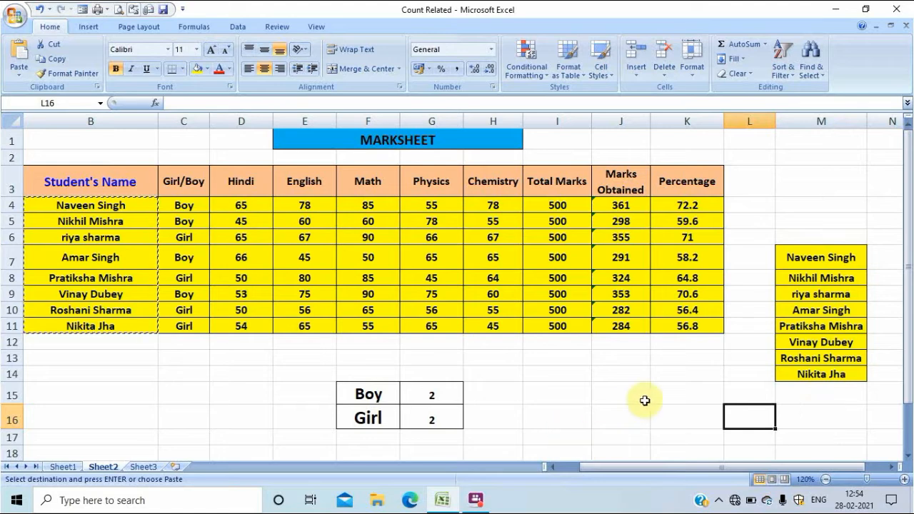
click(567, 391)
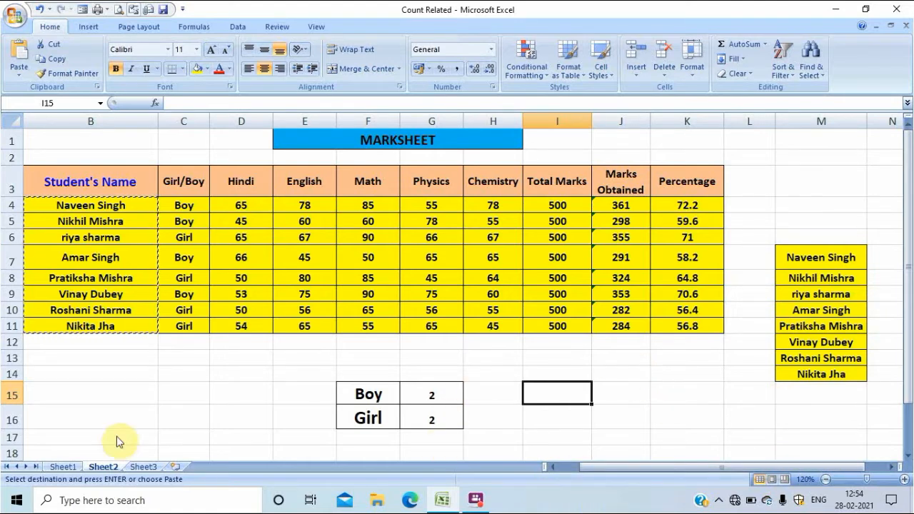
click(163, 375)
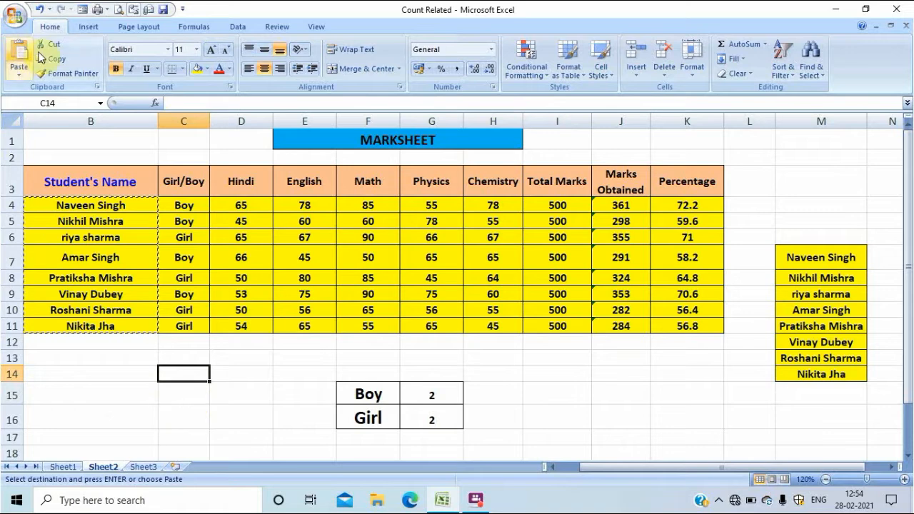
double_click(218, 406)
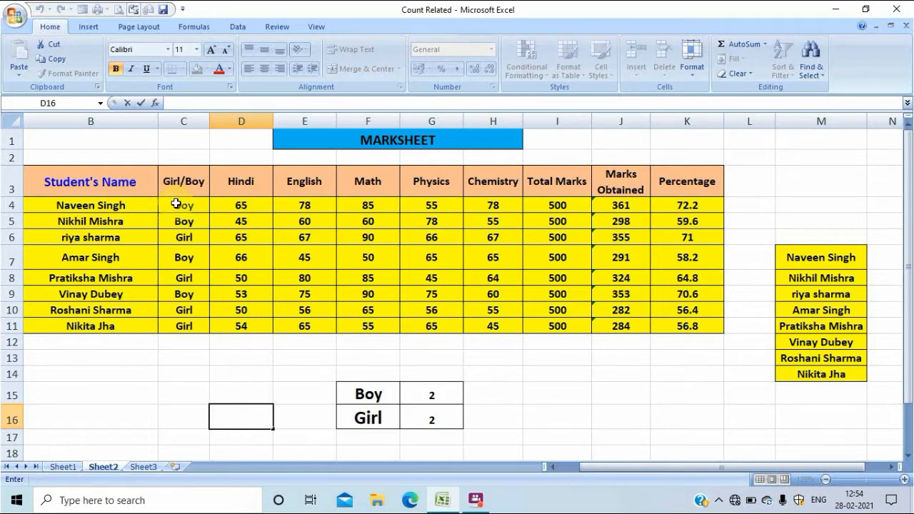
Copy the Girl/Boy entries in C4:C11 and paste them below the marksheet, starting at cell C14
click(168, 204)
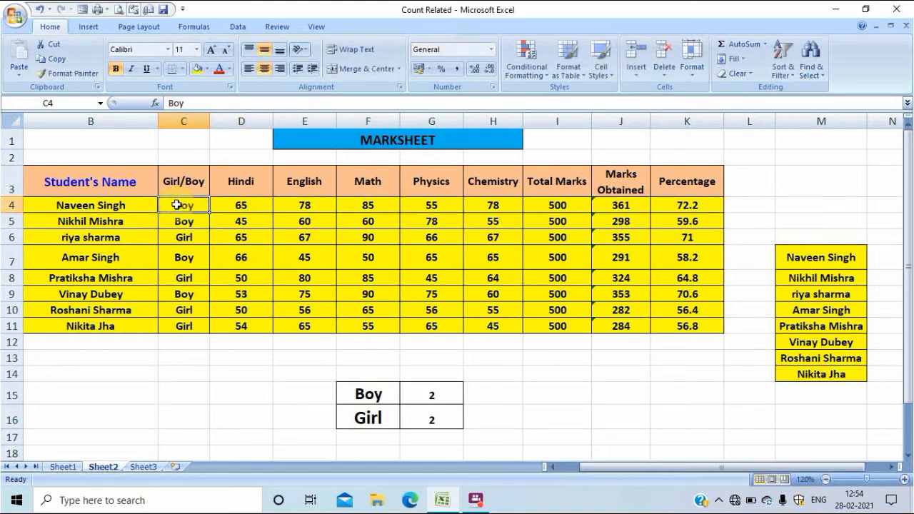
drag(164, 205, 171, 332)
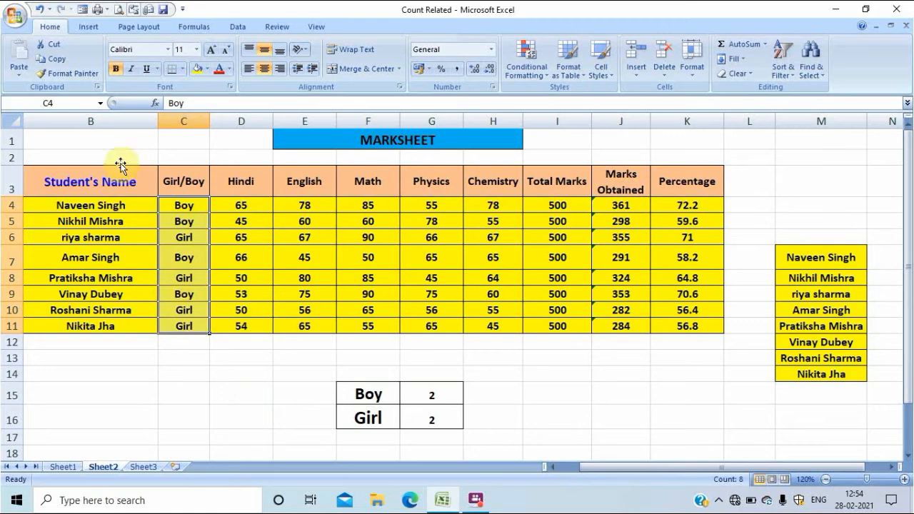
click(60, 62)
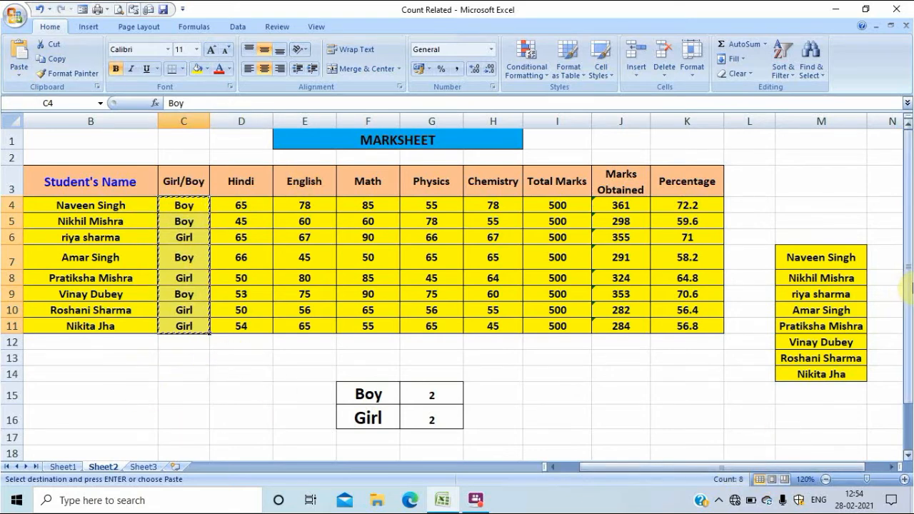
scroll(861, 286, down, 1)
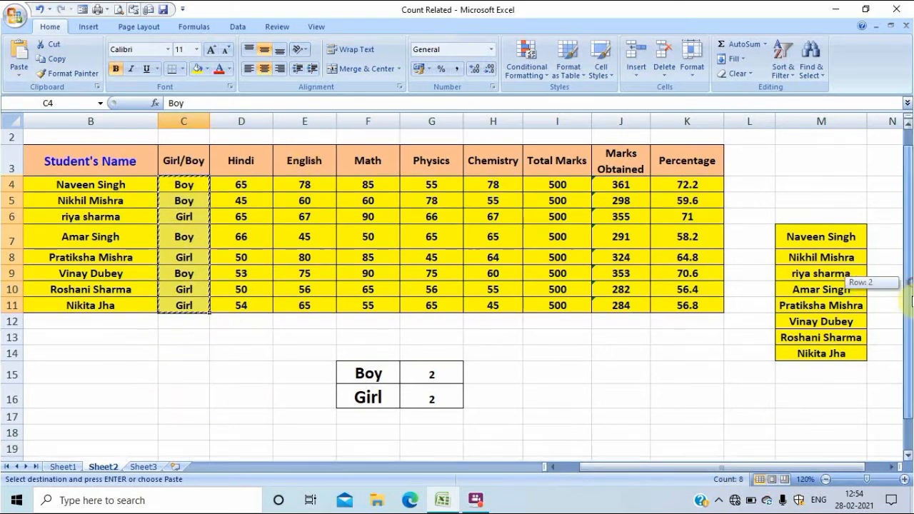
click(176, 352)
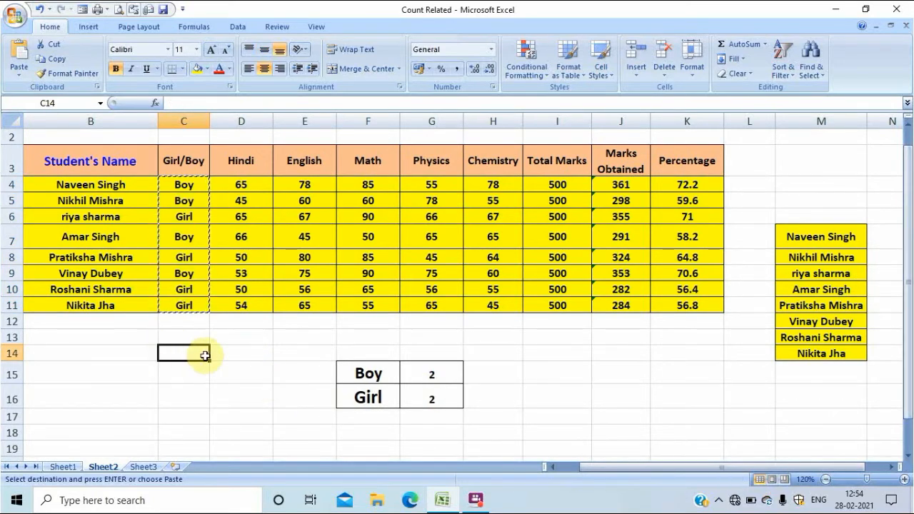
click(19, 55)
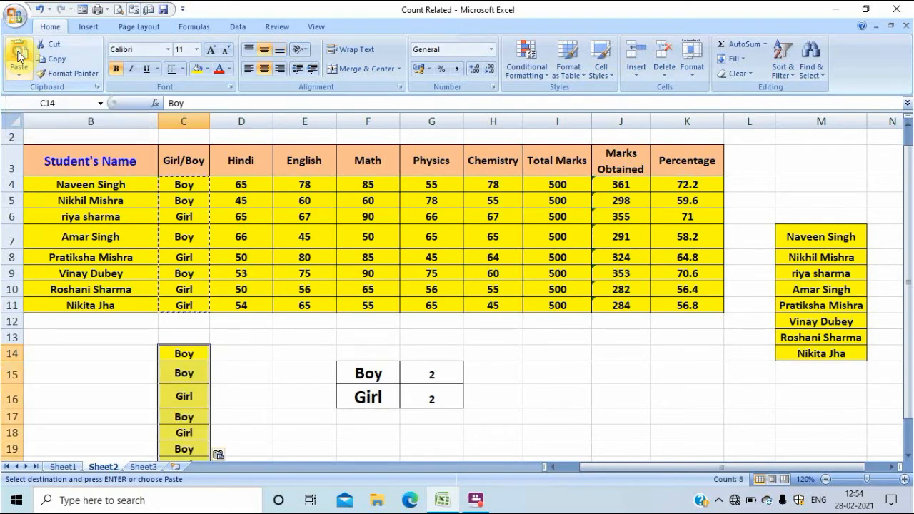
drag(906, 266, 909, 325)
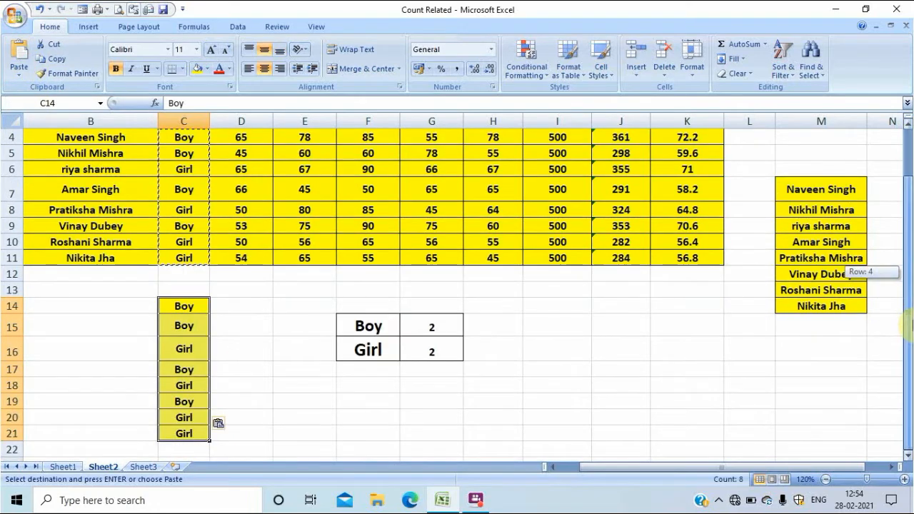
click(350, 403)
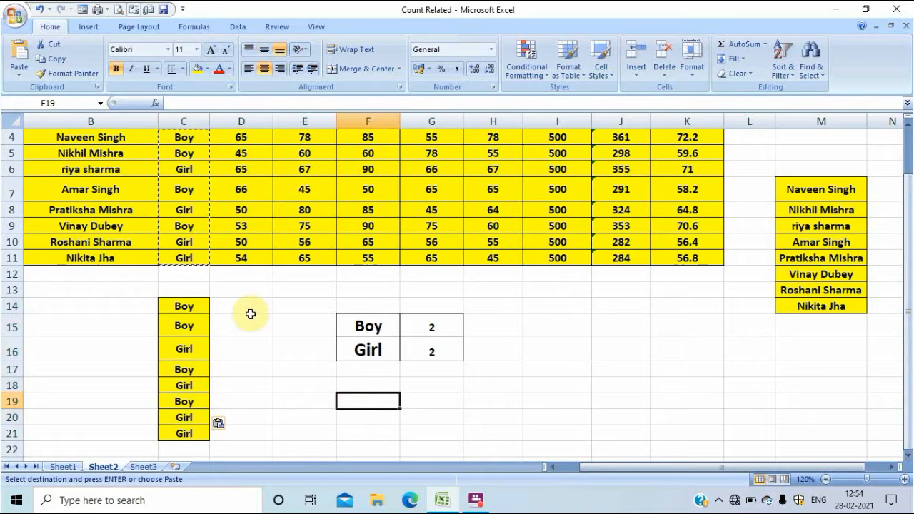
click(242, 274)
click(271, 373)
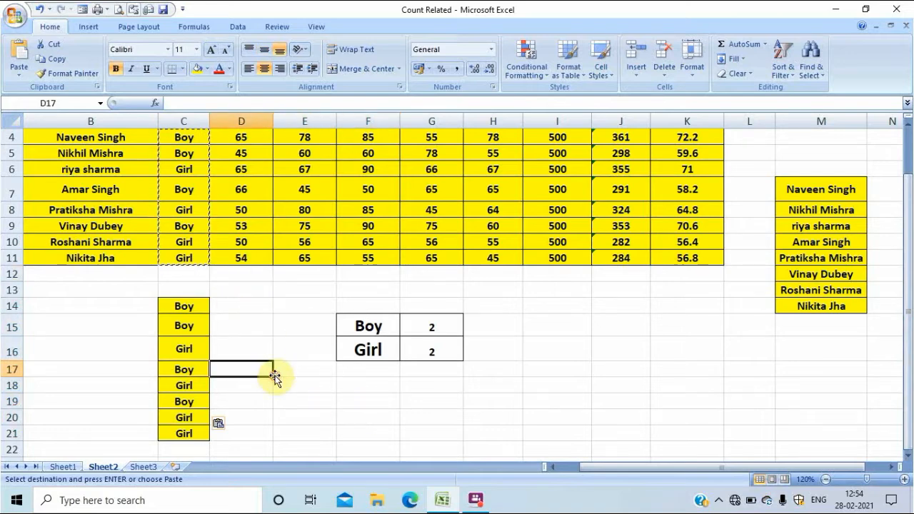
click(376, 404)
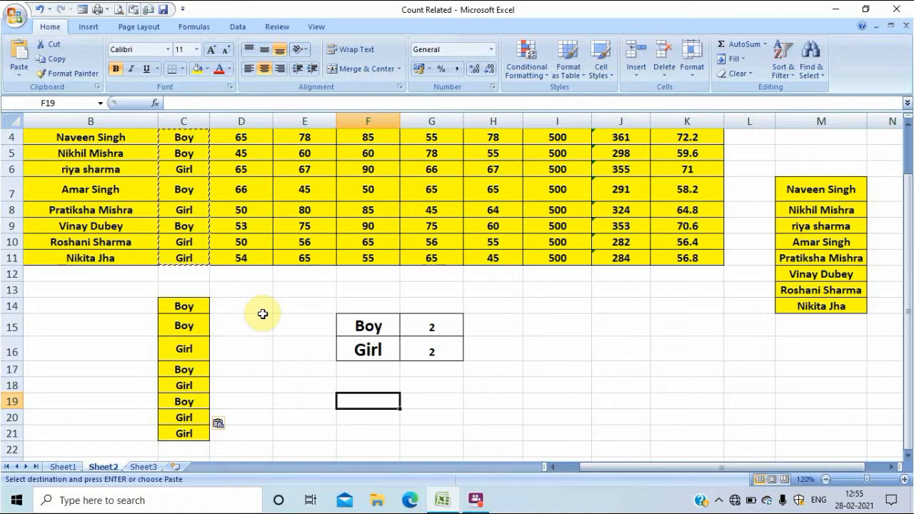
click(184, 273)
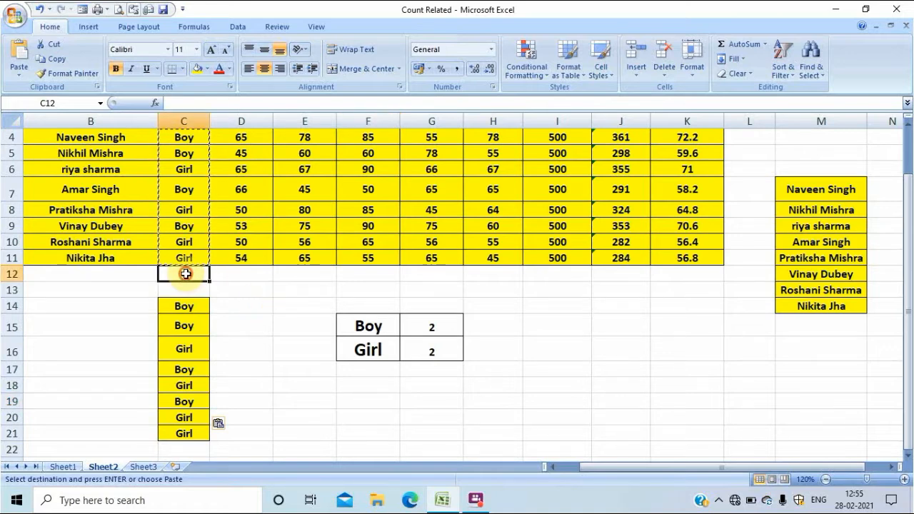
double_click(243, 274)
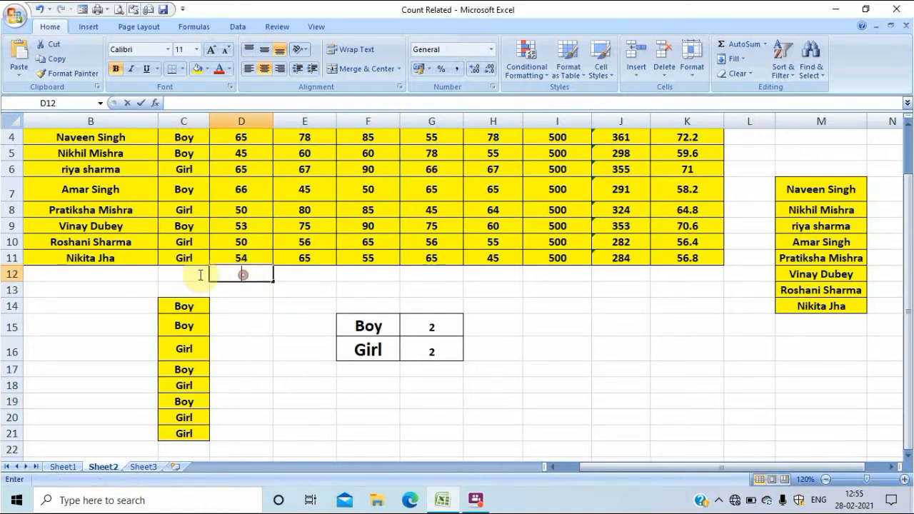
click(183, 259)
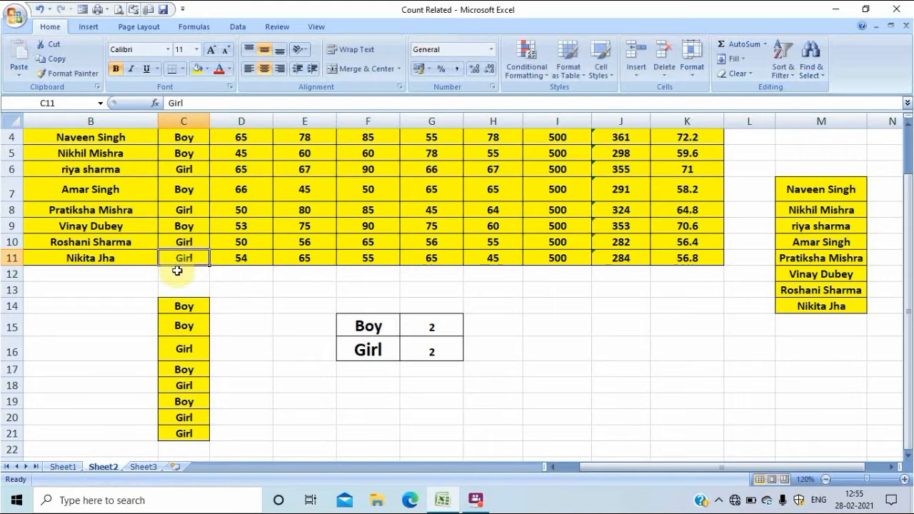
Fill cell B12 with the student name from the cell directly above it
click(177, 272)
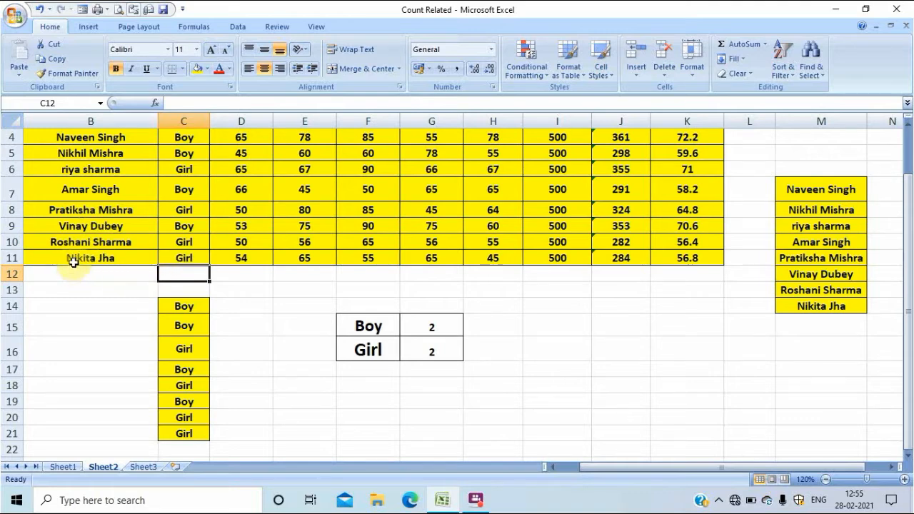
click(98, 274)
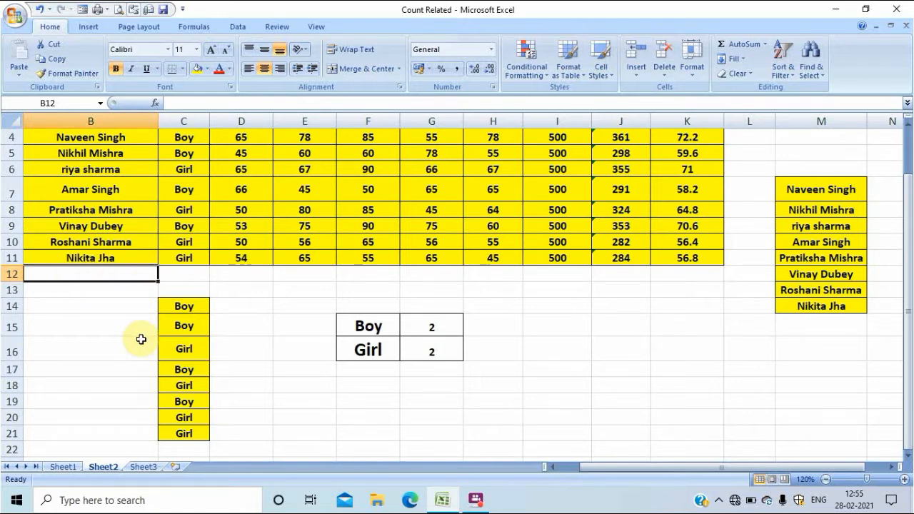
key(ctrl+d)
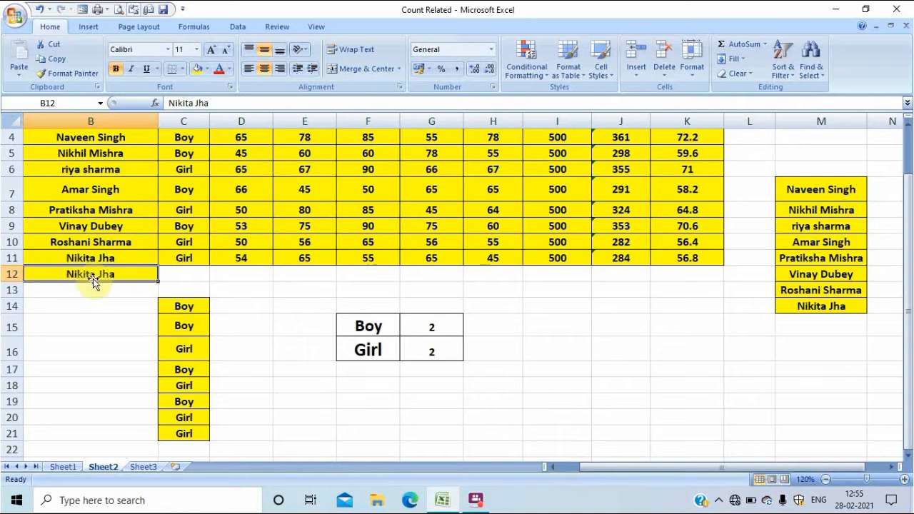
Overwrite the student name in B8 by filling down the name from B7
click(76, 187)
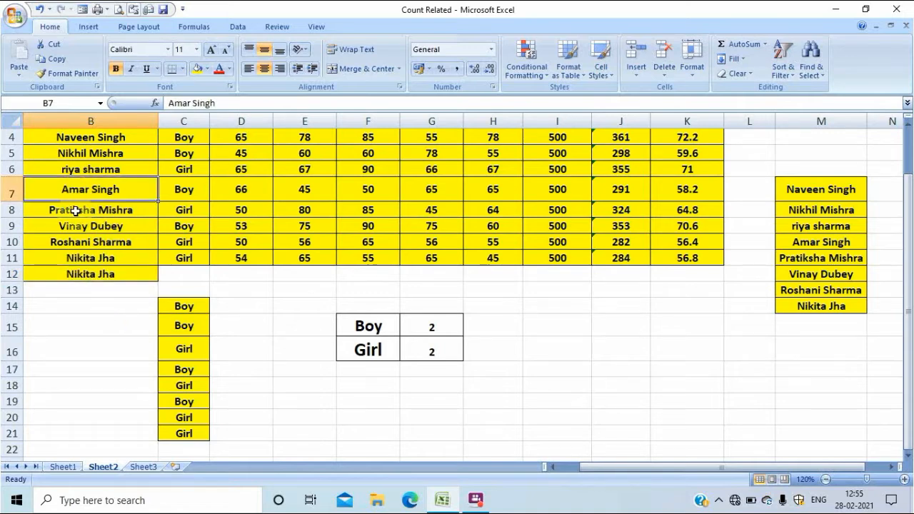
click(91, 210)
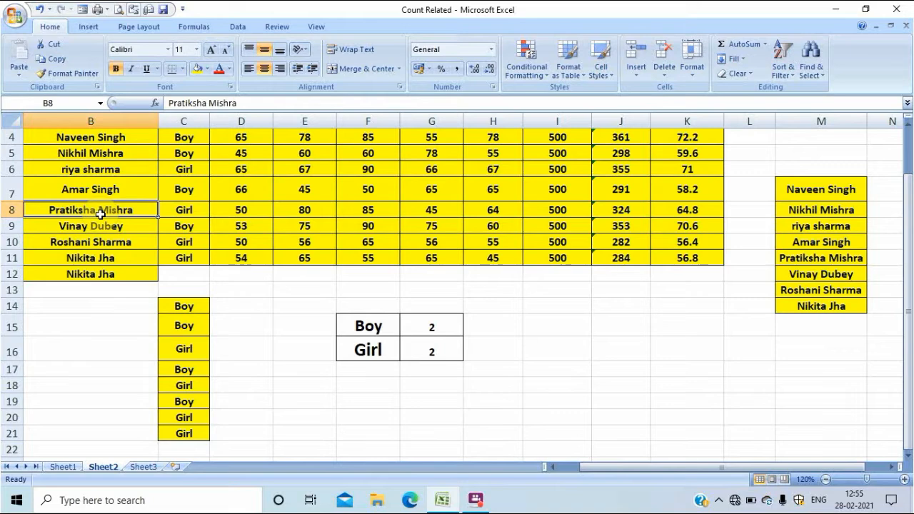
key(ctrl+d)
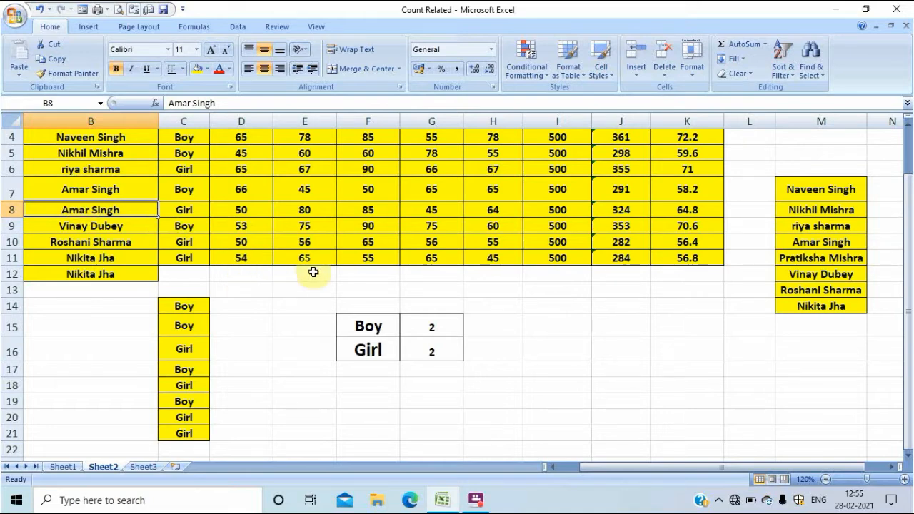
Fill cell H12 with the Chemistry mark from the cell directly above it
click(487, 257)
click(486, 276)
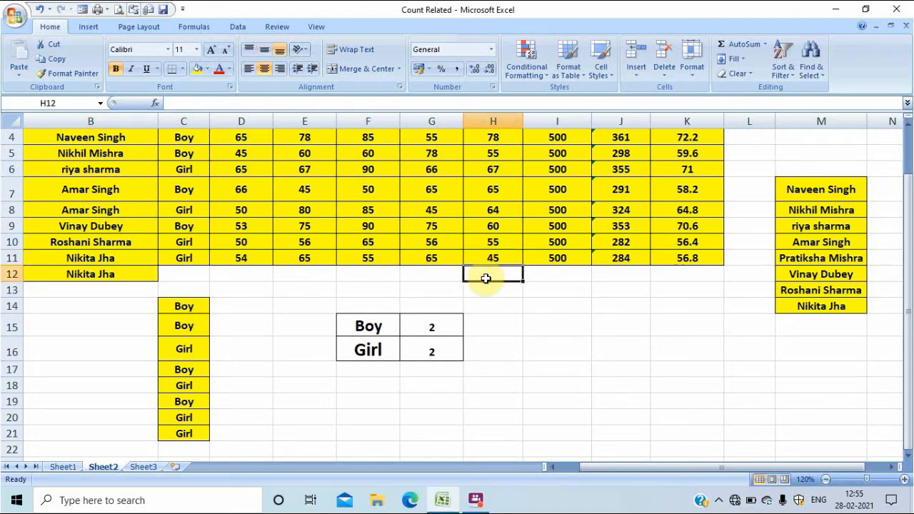
key(ctrl+d)
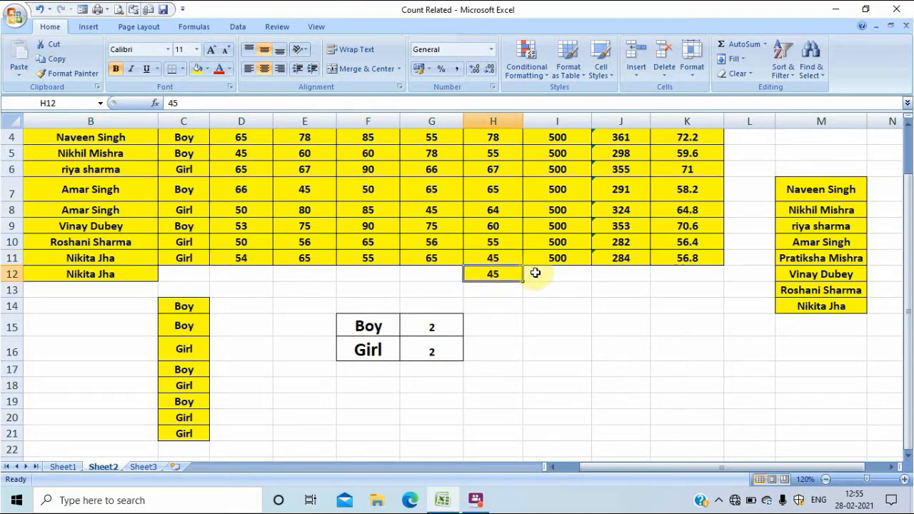
click(535, 272)
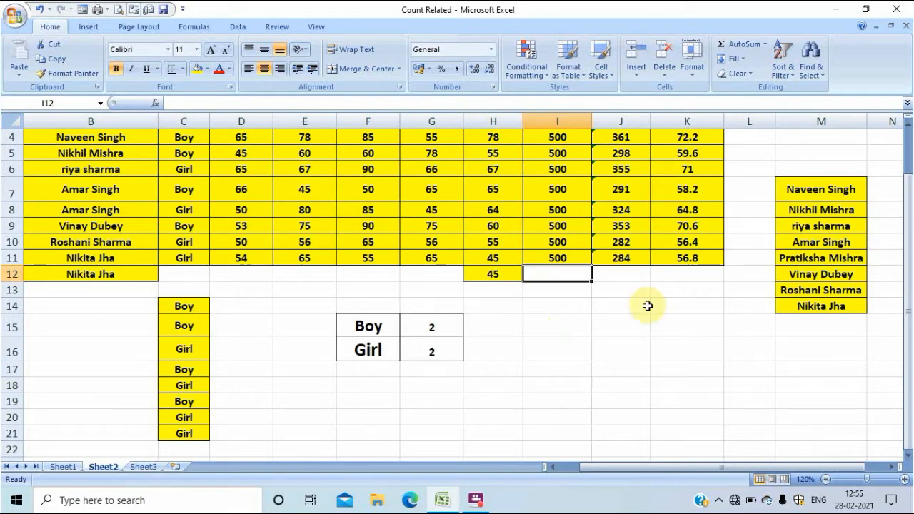
Search Sheet2 for the full name of the student in B9, step through two matches, and close the search
drag(908, 309, 908, 265)
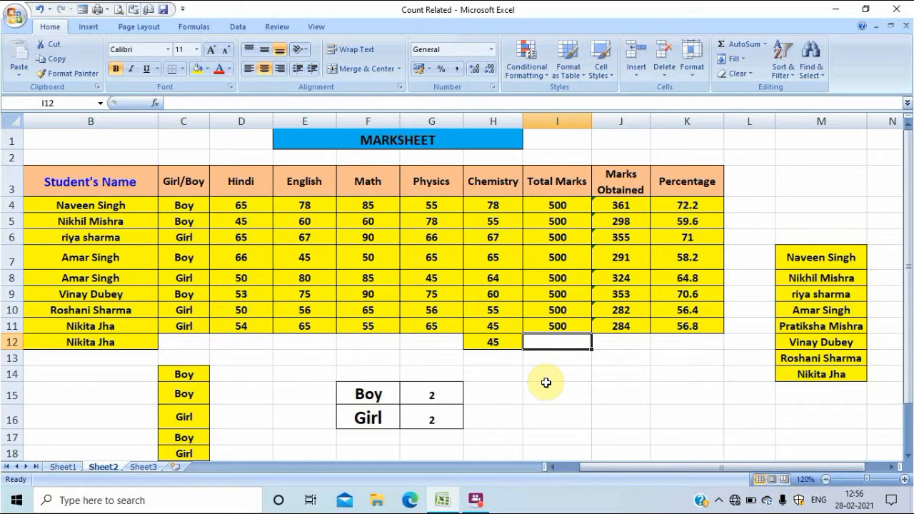
key(ctrl+f)
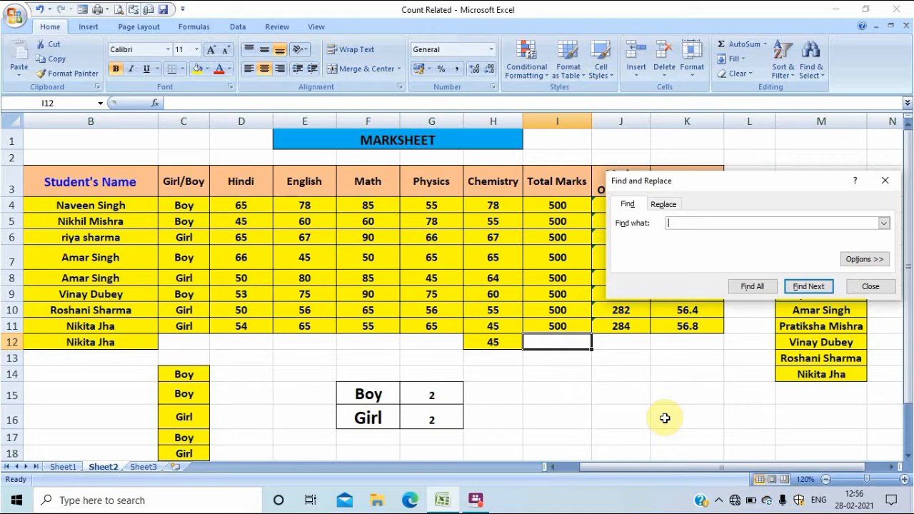
text(vinay dubey)
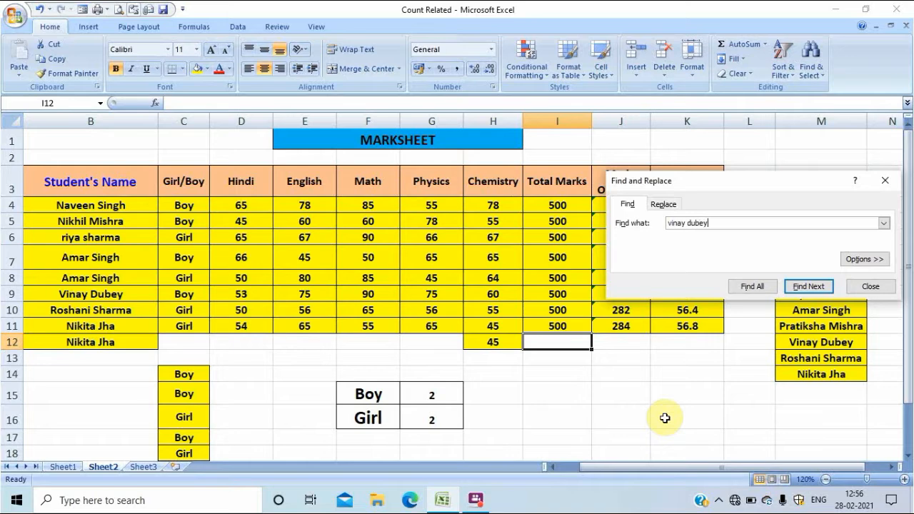
click(808, 287)
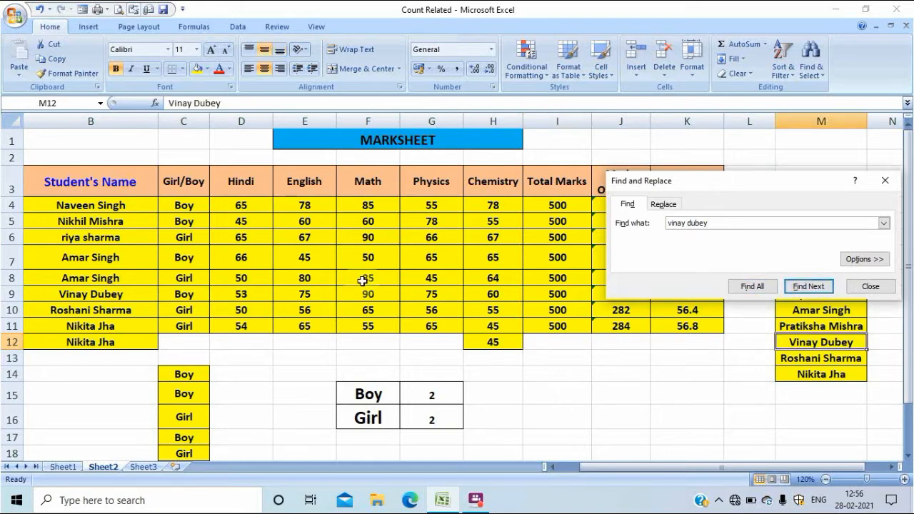
click(808, 287)
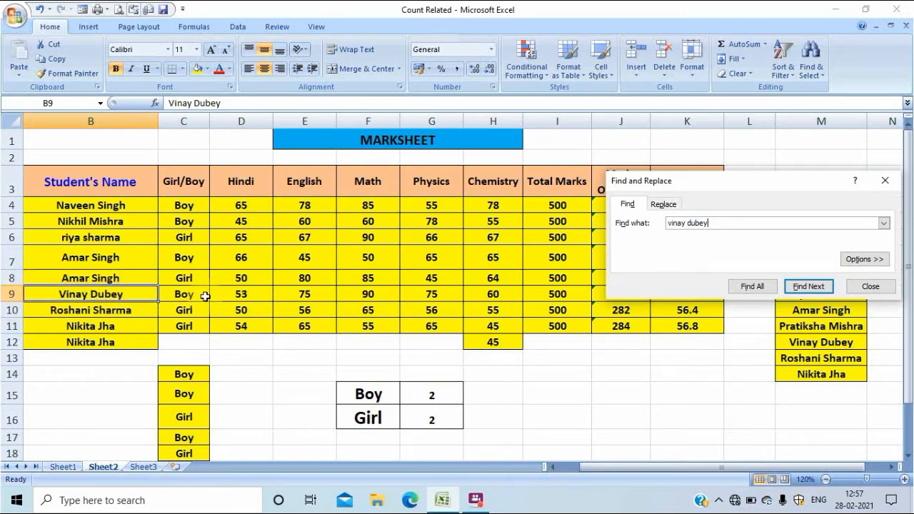
click(886, 183)
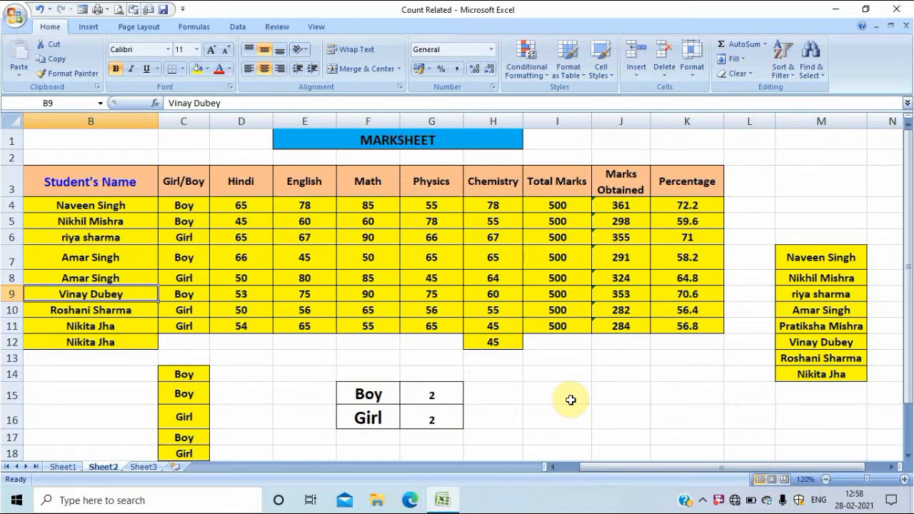
Use Go To to jump to cell D7, and then select the empty cell I15
key(F5)
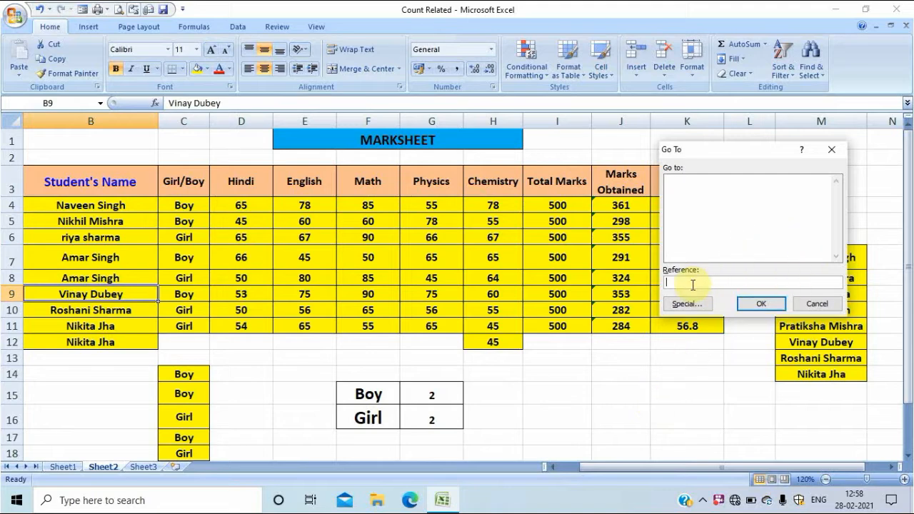
text(d7)
click(758, 307)
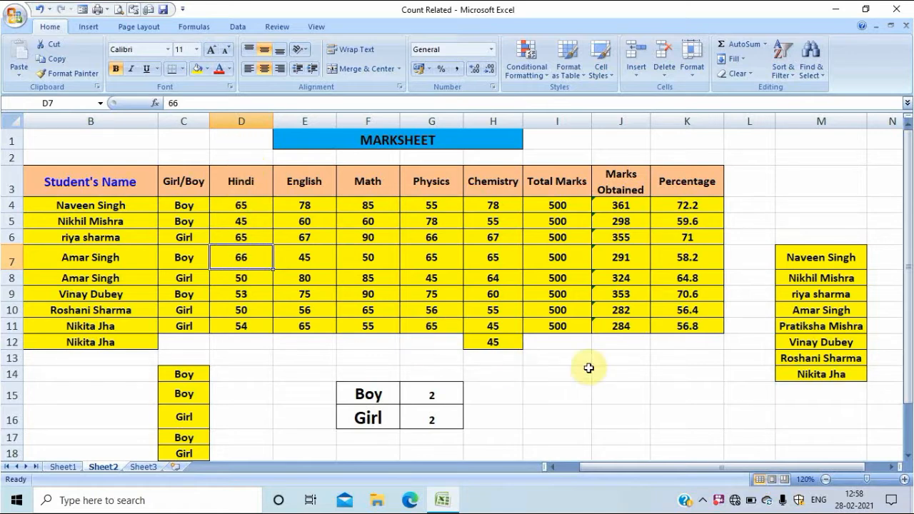
click(586, 391)
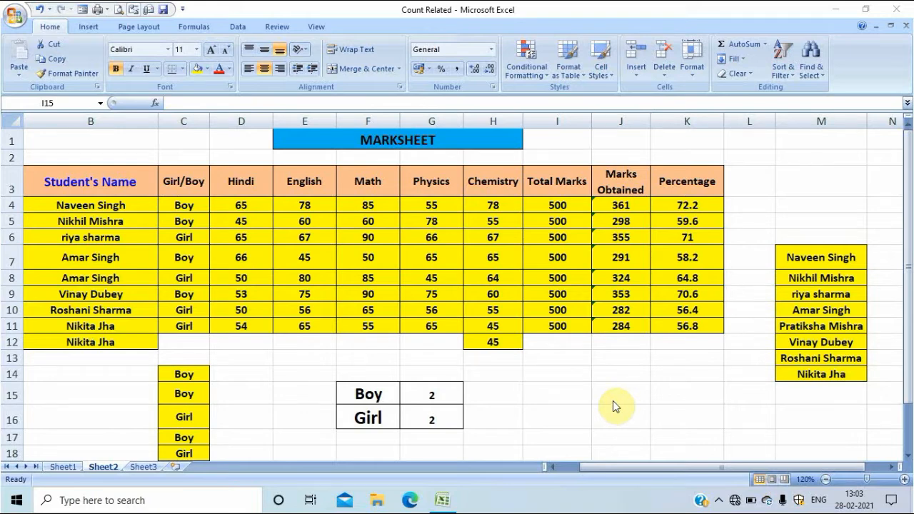
Replace all occurrences of the student name in B9 on the sheet with a different first name
double_click(613, 401)
click(665, 392)
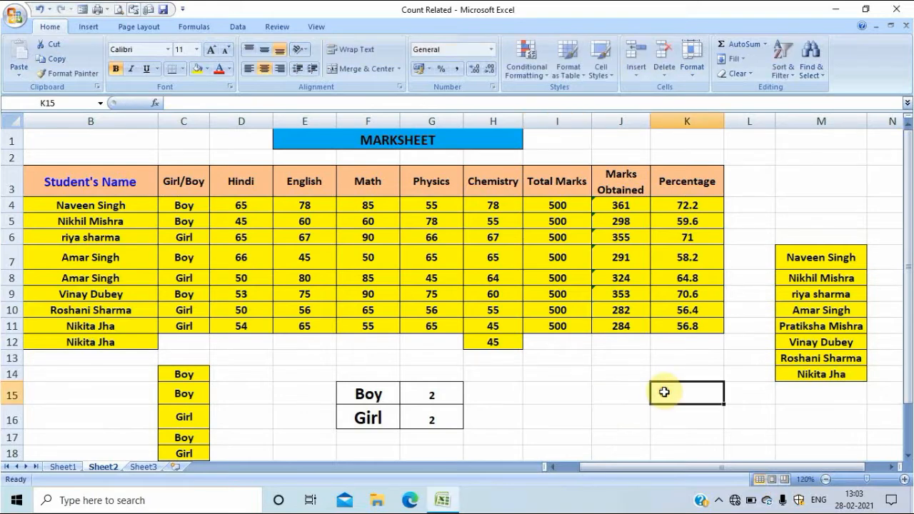
key(ctrl+h)
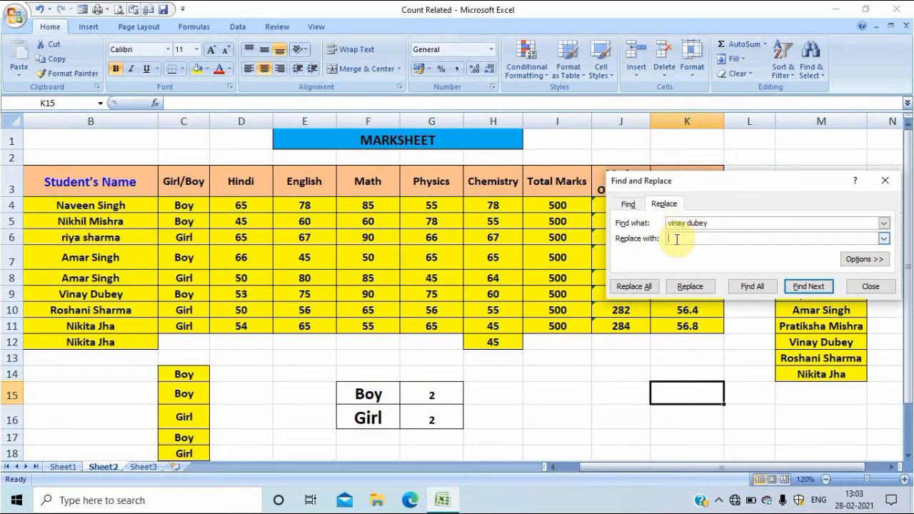
text(prakash)
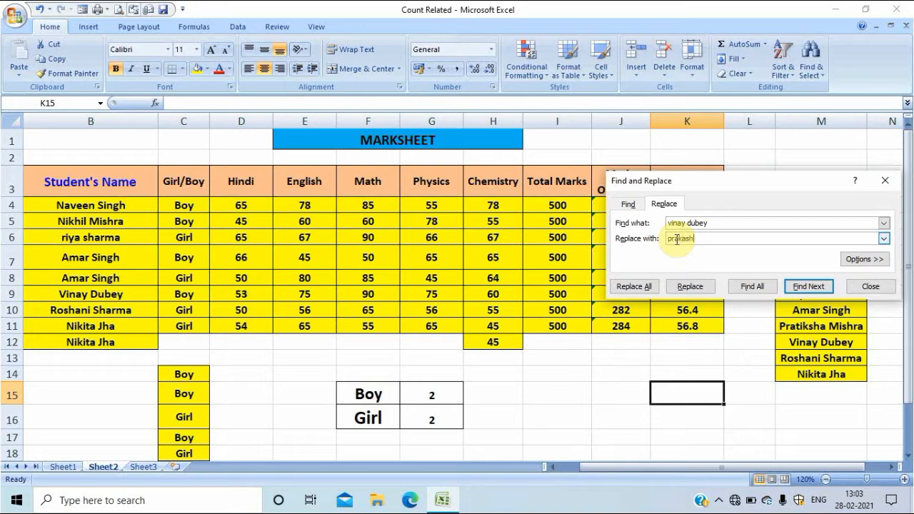
click(629, 288)
click(460, 284)
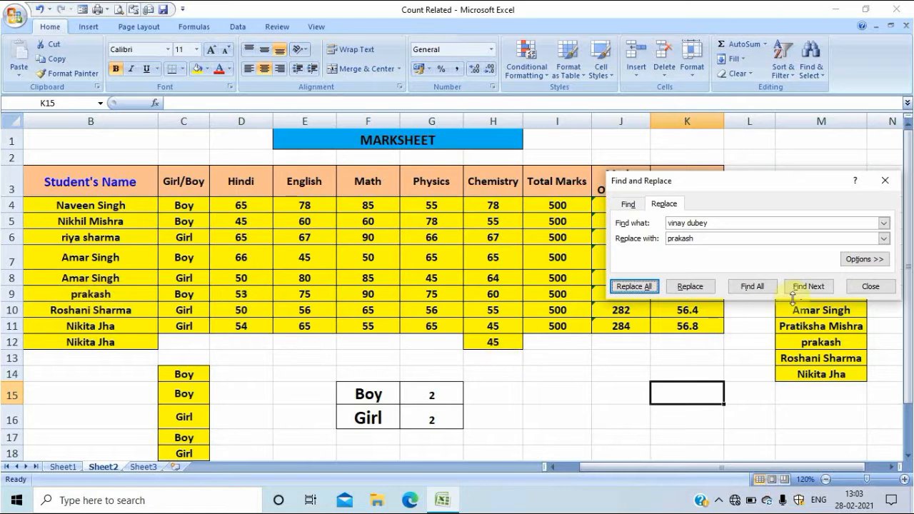
Close Find and Replace, follow the hyperlink in the Student's Name header, and close the linked workbook
click(884, 181)
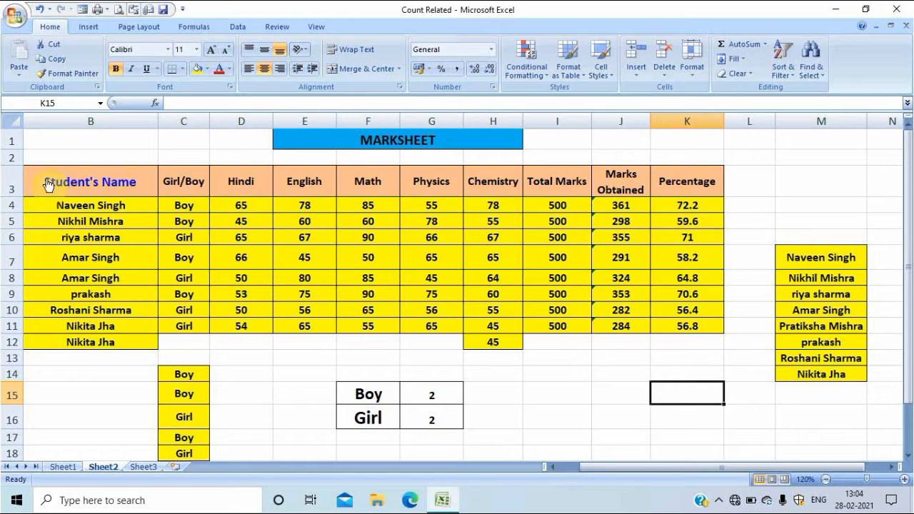
drag(37, 175, 623, 351)
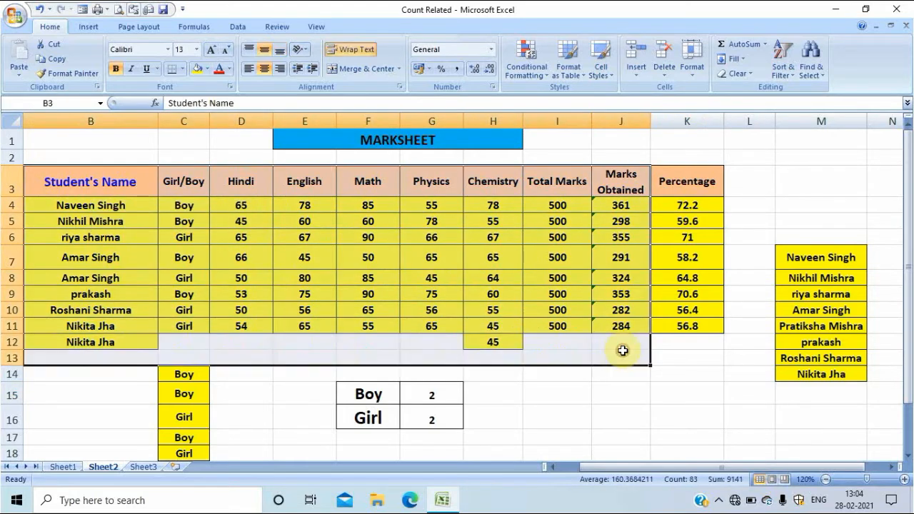
drag(625, 385, 95, 200)
click(58, 184)
key(ctrl+Page_Down)
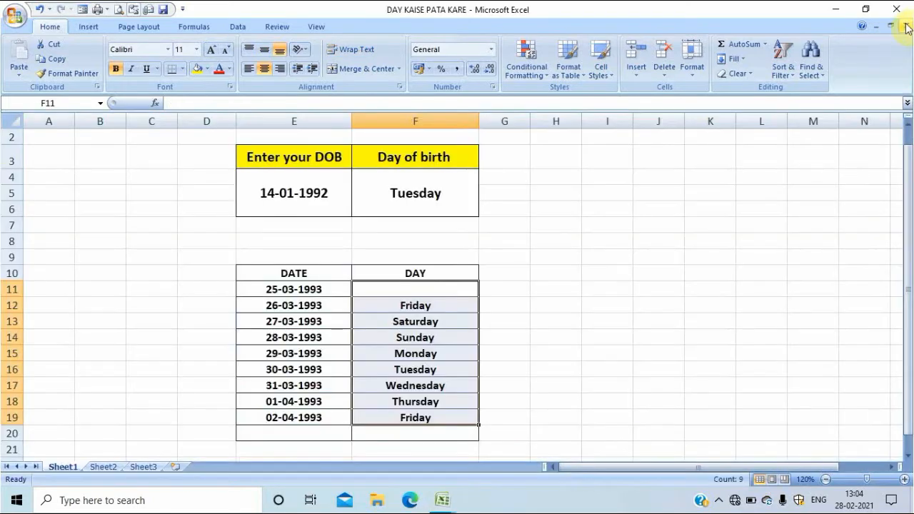
click(907, 27)
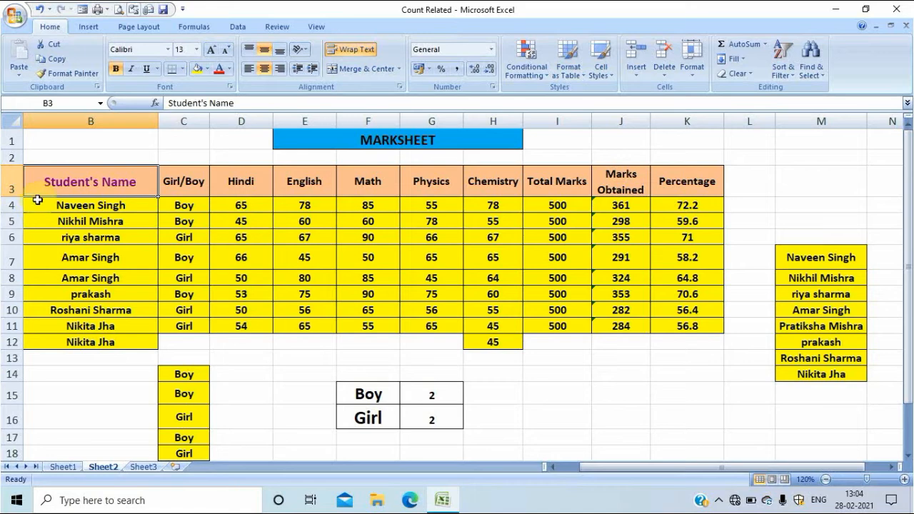
Italicise the marksheet data in B4:K11 and deselect the range
drag(37, 200, 677, 318)
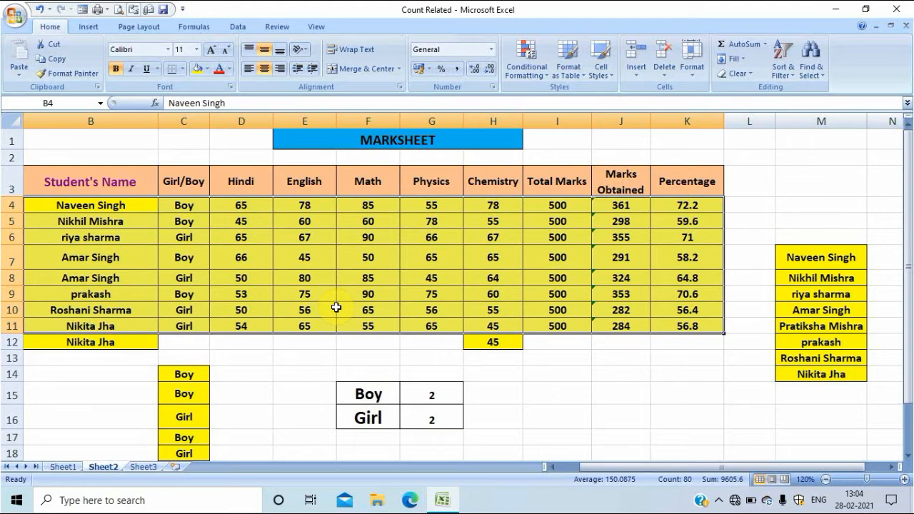
key(ctrl+i)
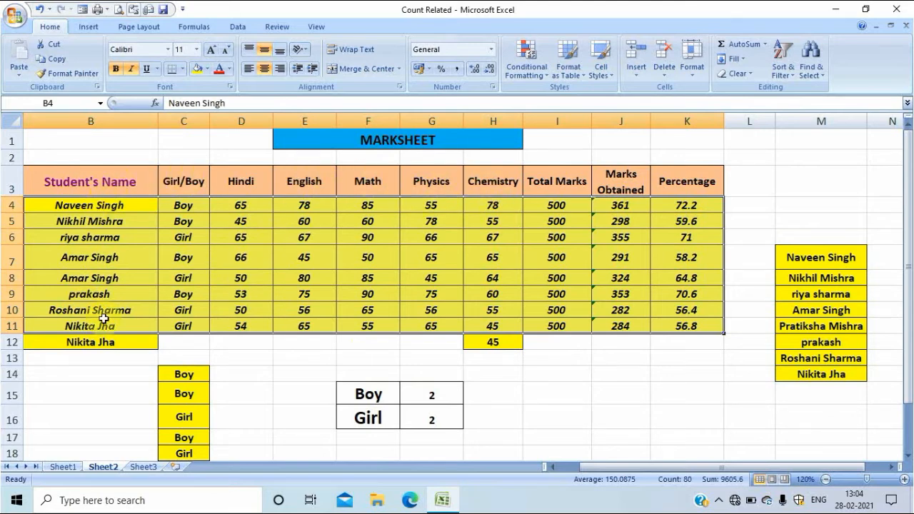
click(286, 369)
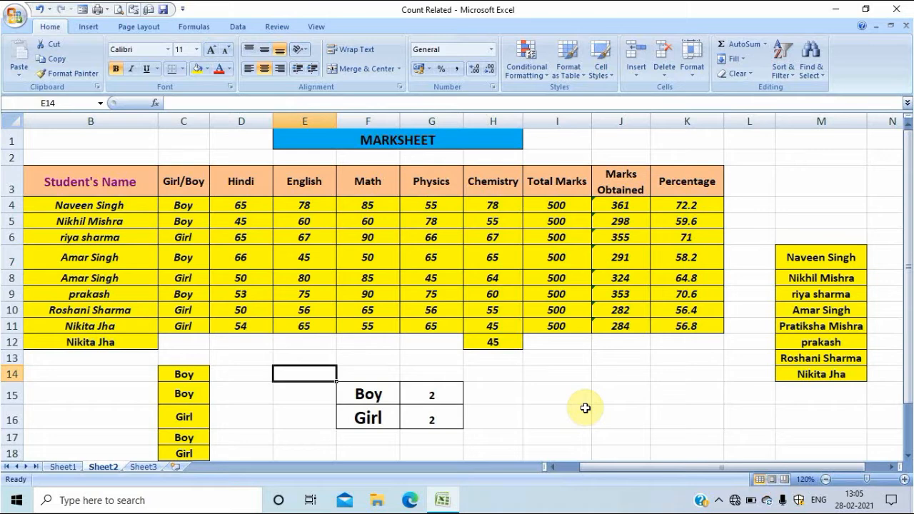
Insert a hyperlink in the English header cell E3 that points to LOOKUP.xlsx in the Documents folder
click(307, 183)
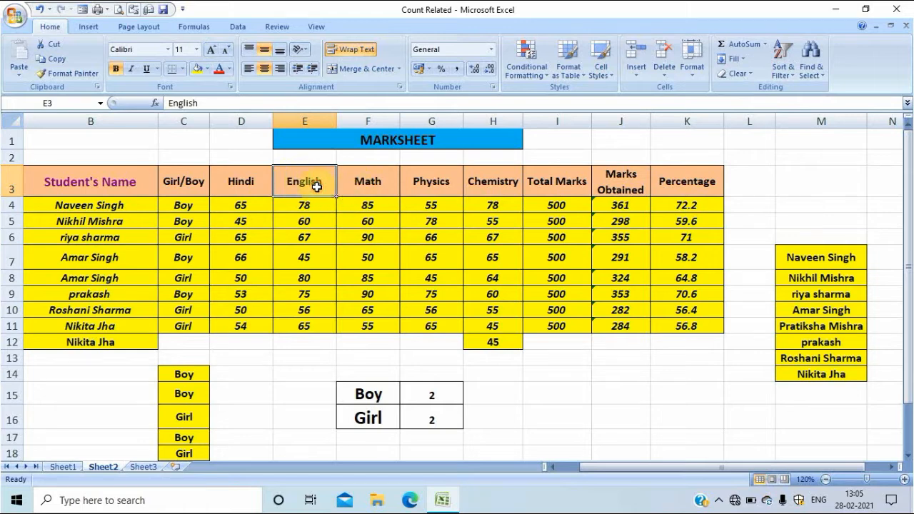
click(574, 320)
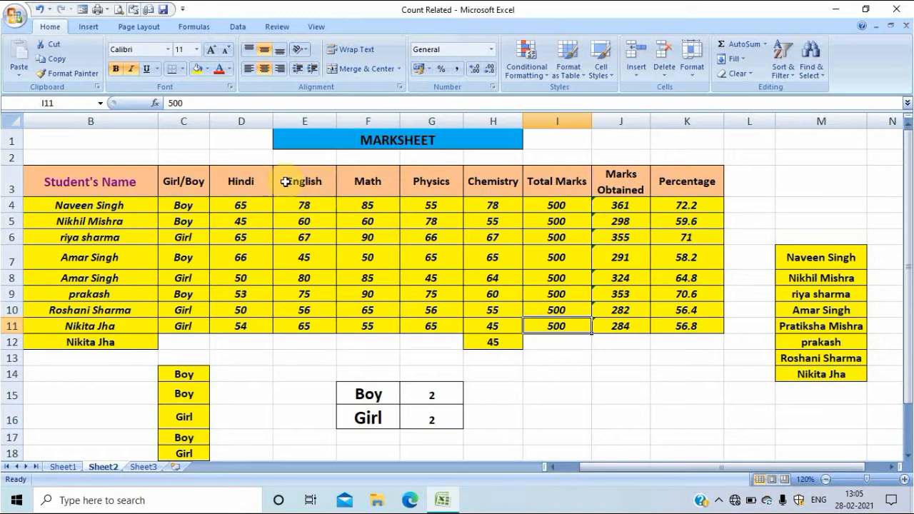
click(293, 184)
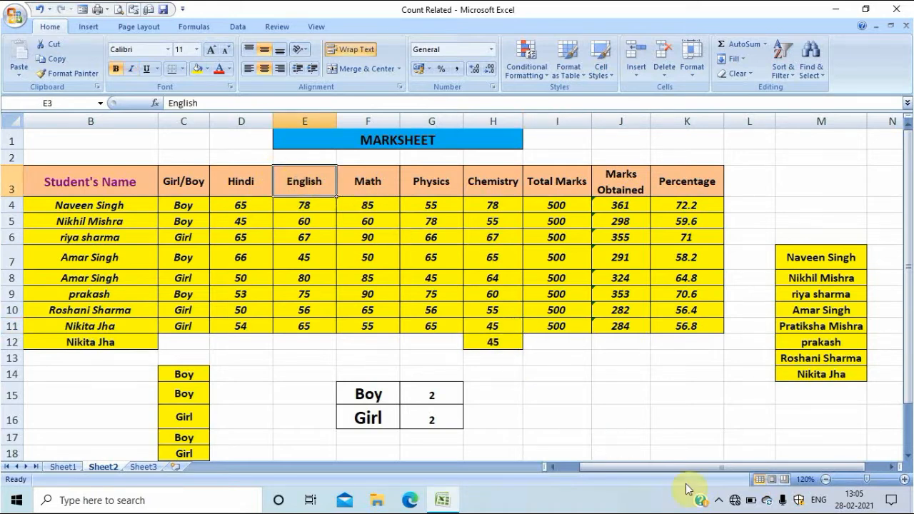
key(ctrl+k)
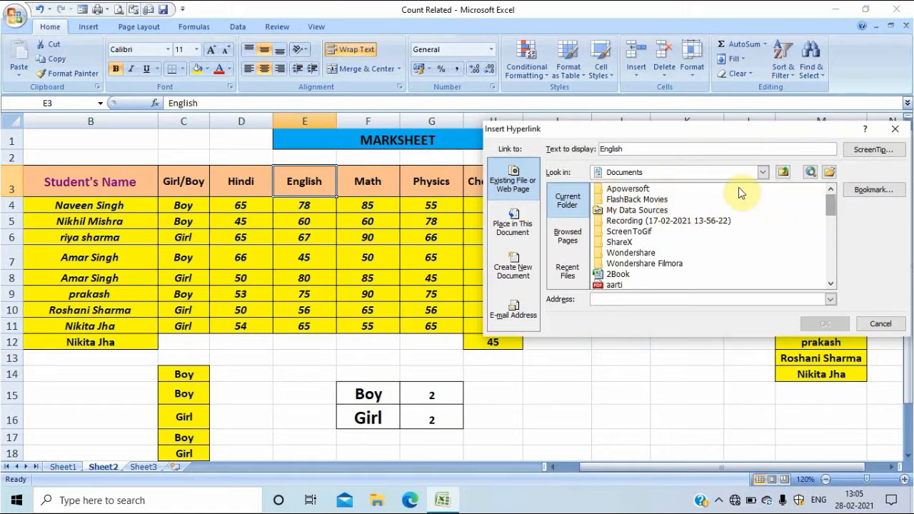
drag(832, 205, 832, 240)
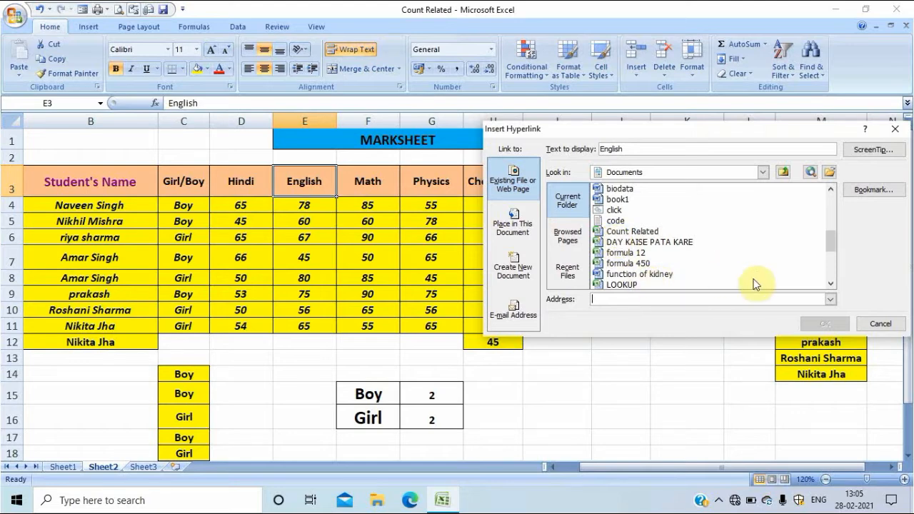
drag(828, 254, 829, 262)
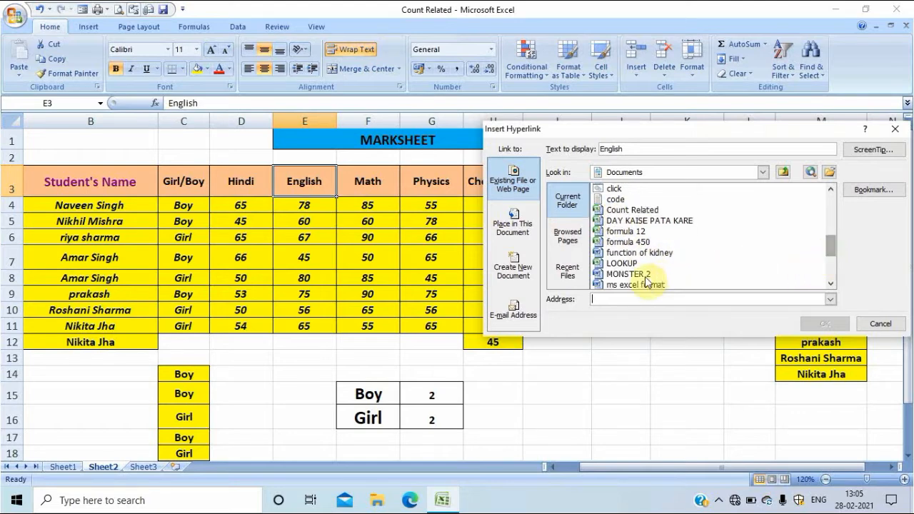
click(620, 265)
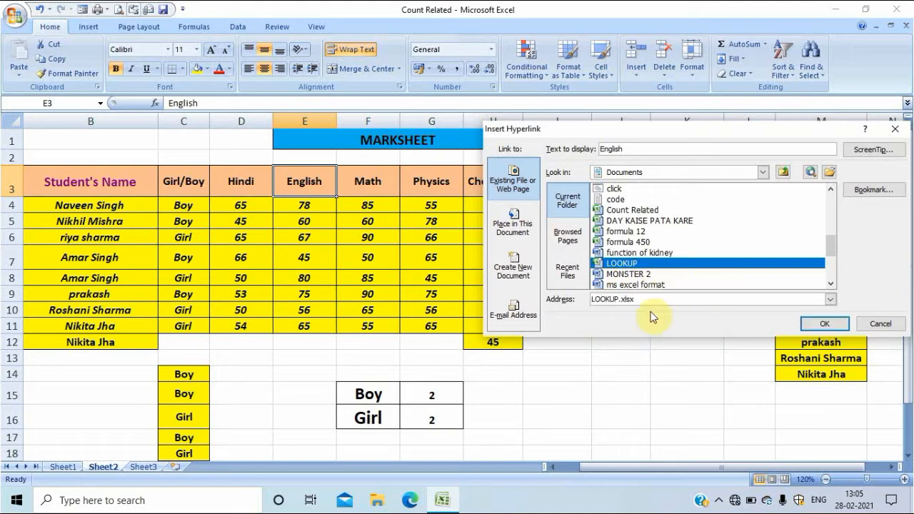
click(816, 321)
click(656, 391)
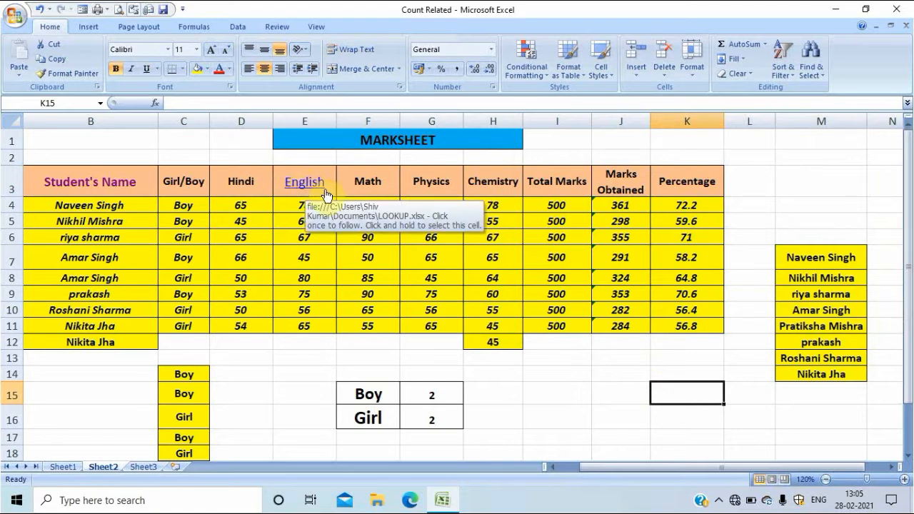
Follow the English header's hyperlink to the LOOKUP workbook and close that workbook
click(573, 370)
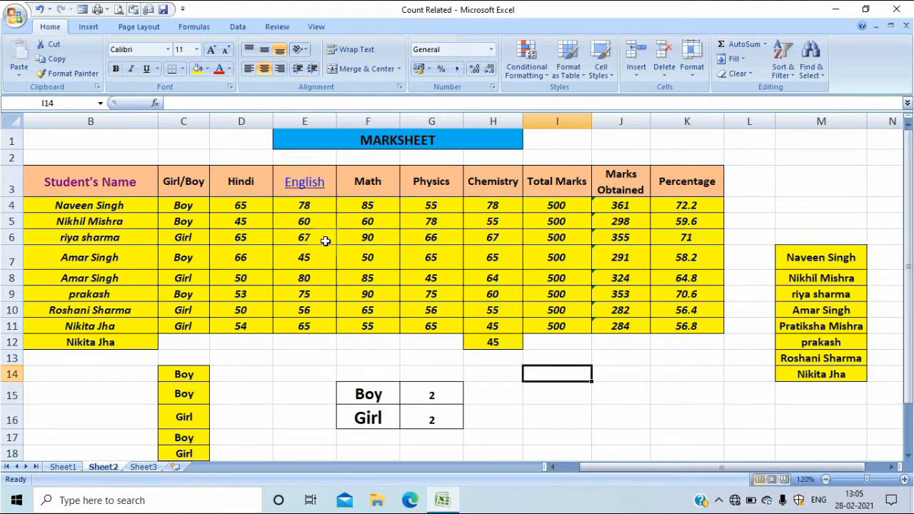
click(299, 187)
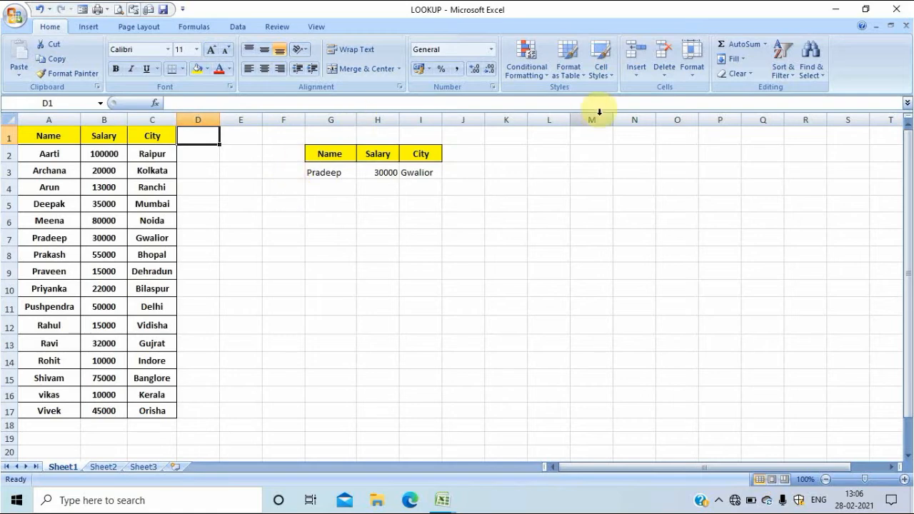
click(906, 25)
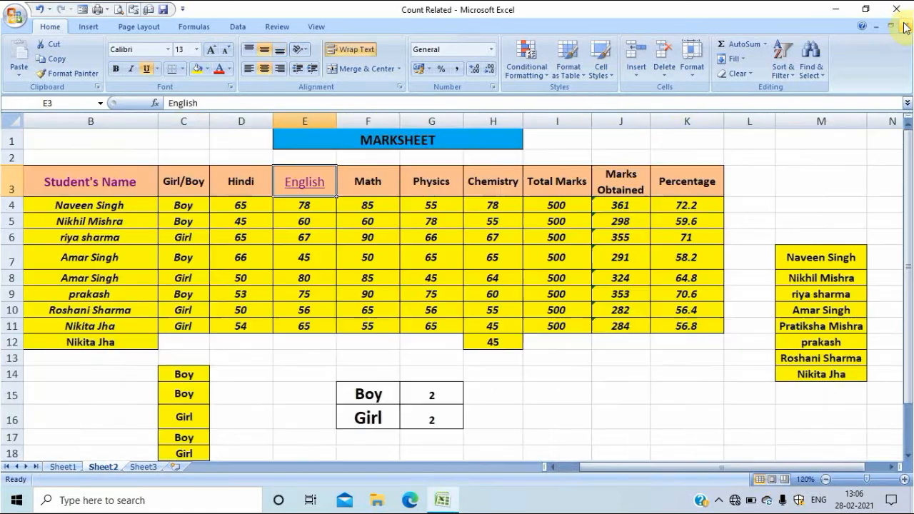
Create a new blank workbook and close it to return to the marksheet
click(567, 428)
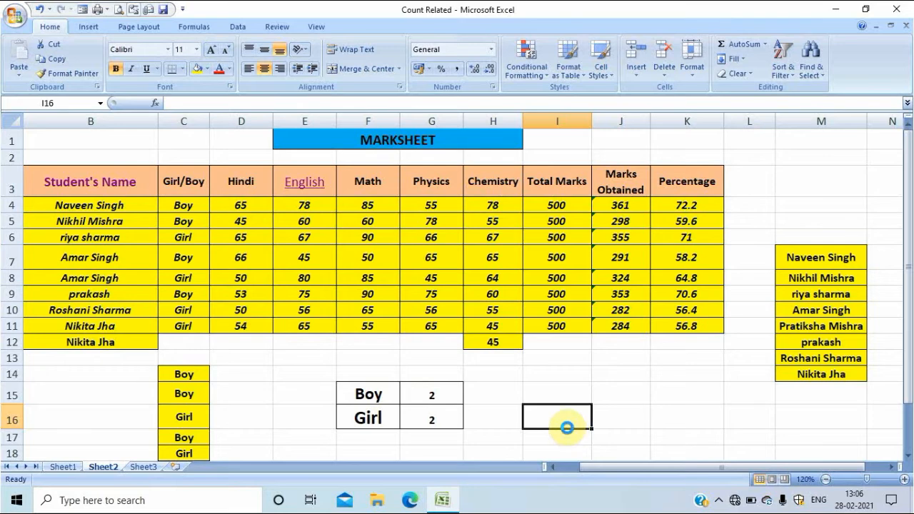
key(ctrl+n)
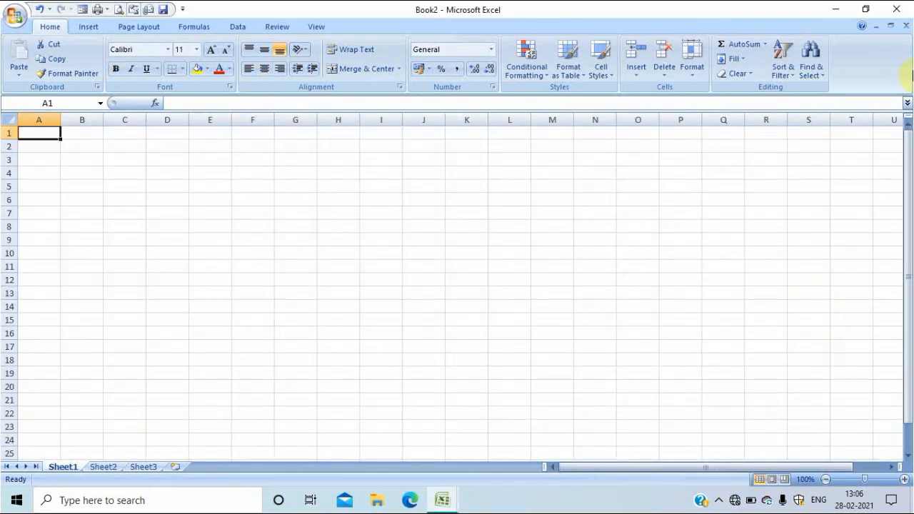
click(910, 31)
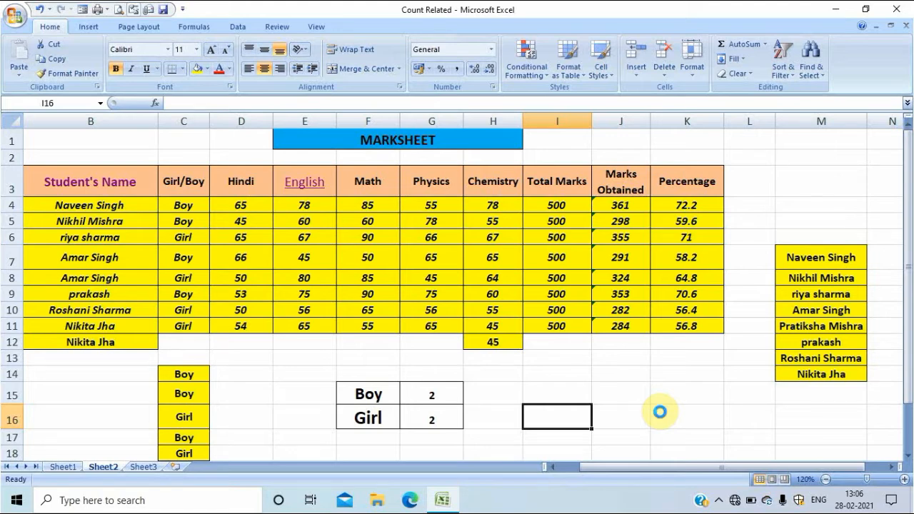
Browse the Documents folder for a workbook to open, select autofit, and cancel without opening it
key(ctrl+o)
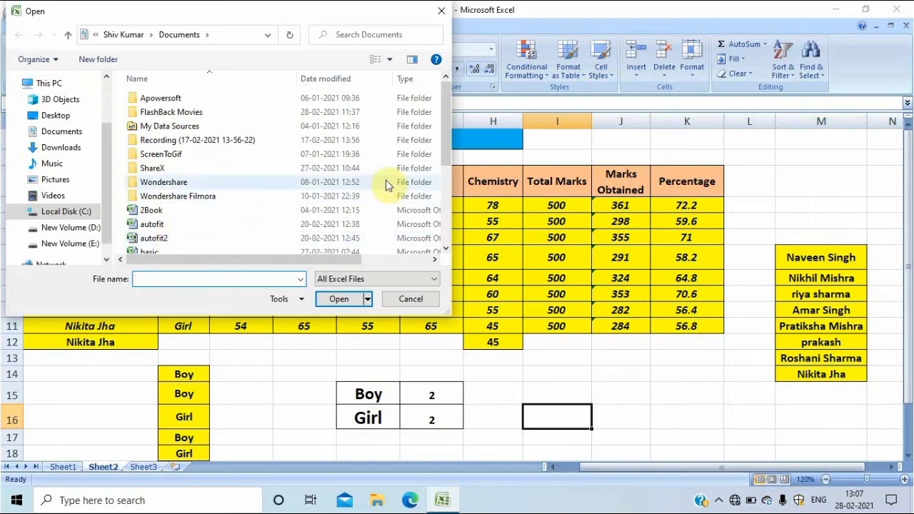
drag(443, 139, 444, 154)
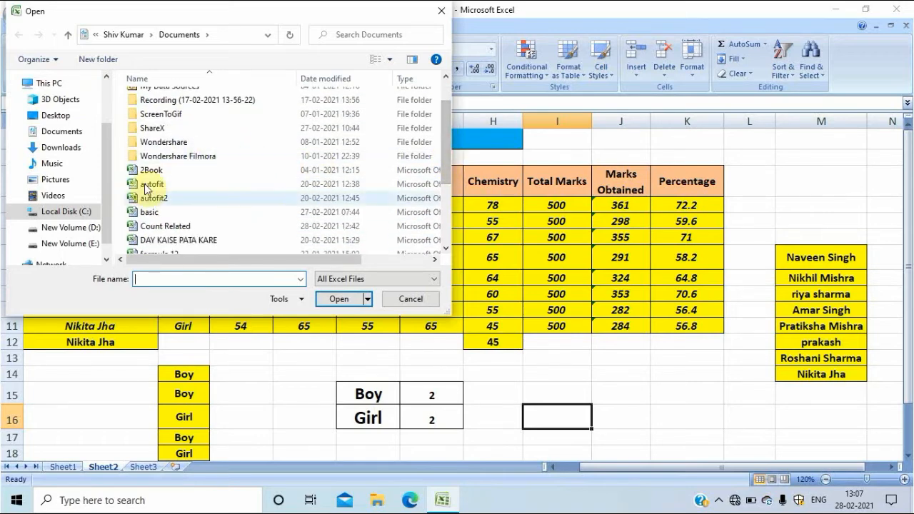
click(151, 212)
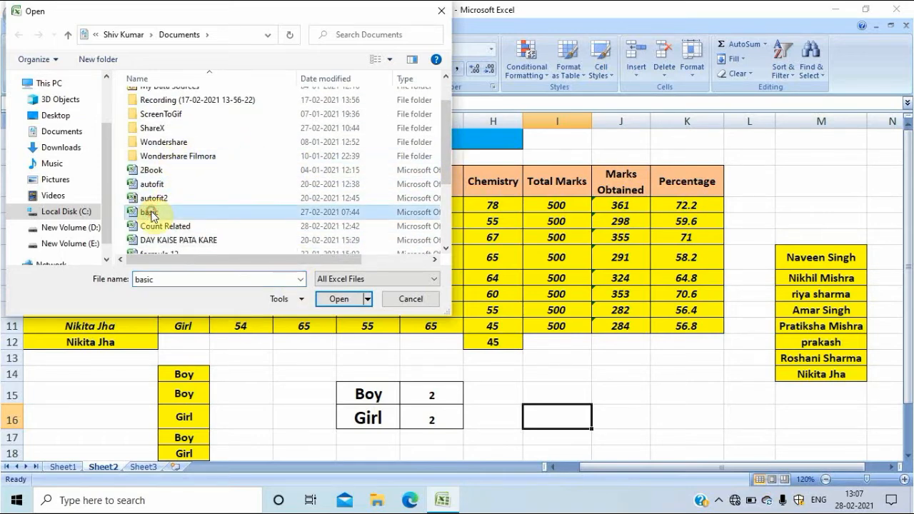
click(151, 174)
click(150, 184)
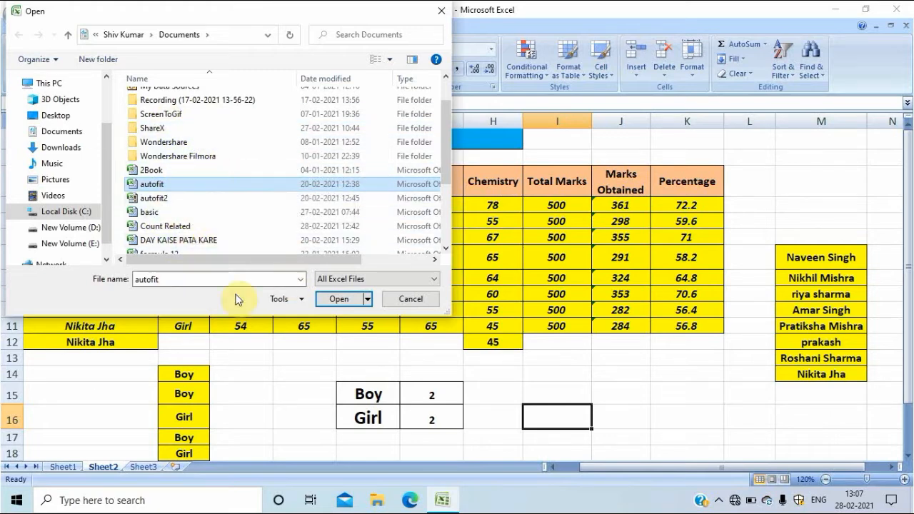
click(437, 9)
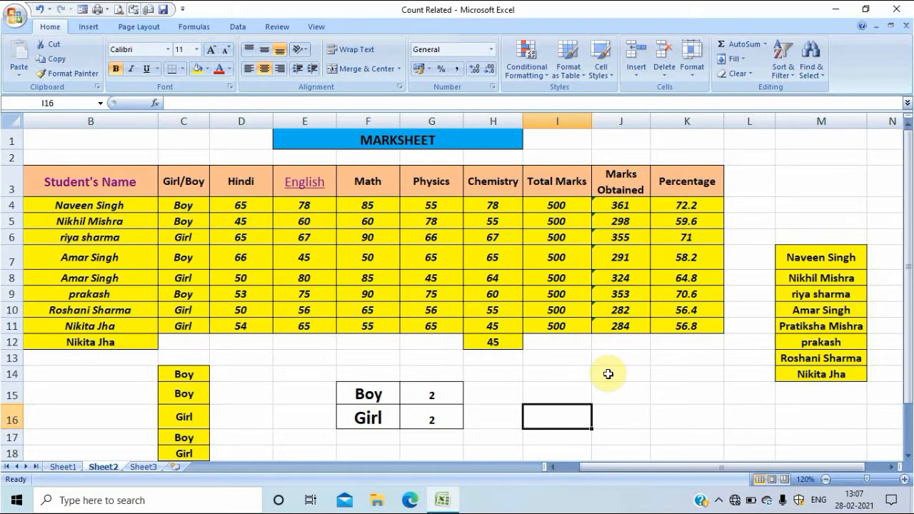
Print one copy of the active sheet using Microsoft Print to PDF
key(ctrl+p)
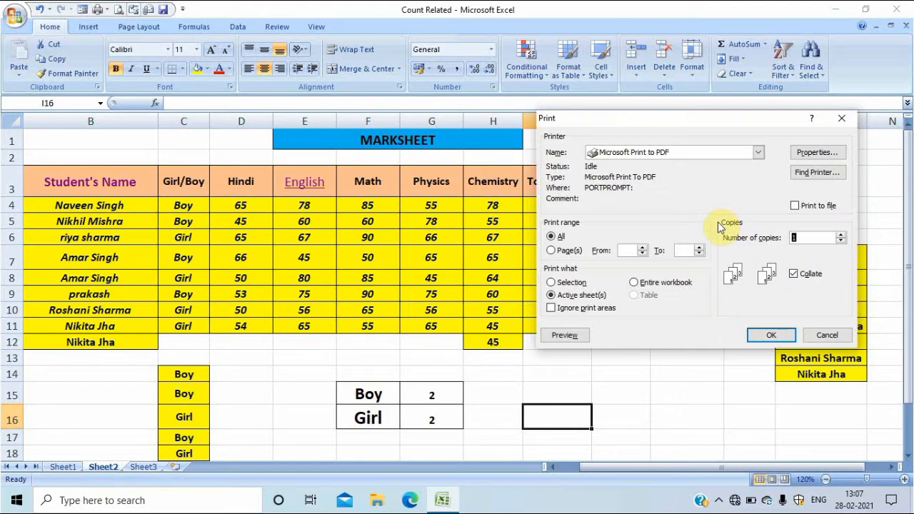
click(771, 337)
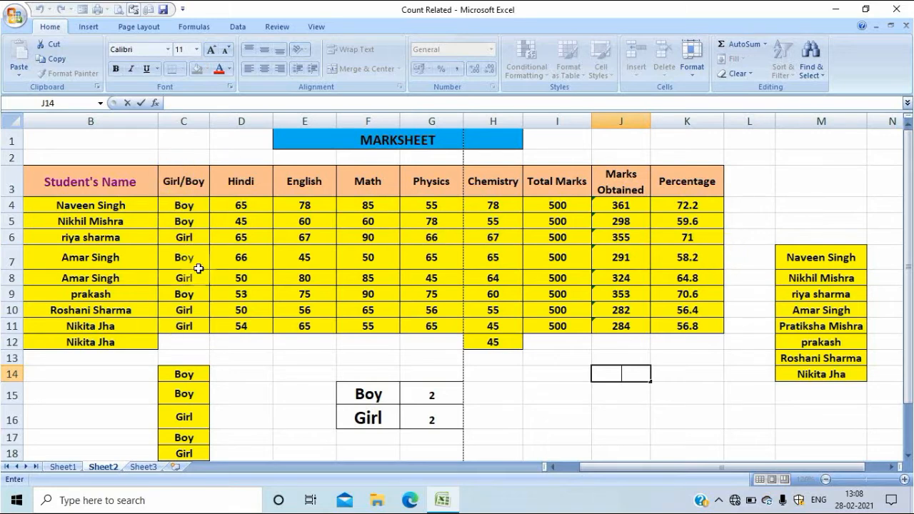
Fill the Girl/Boy values rightward across C4:K11 and undo the fill
drag(163, 205, 694, 326)
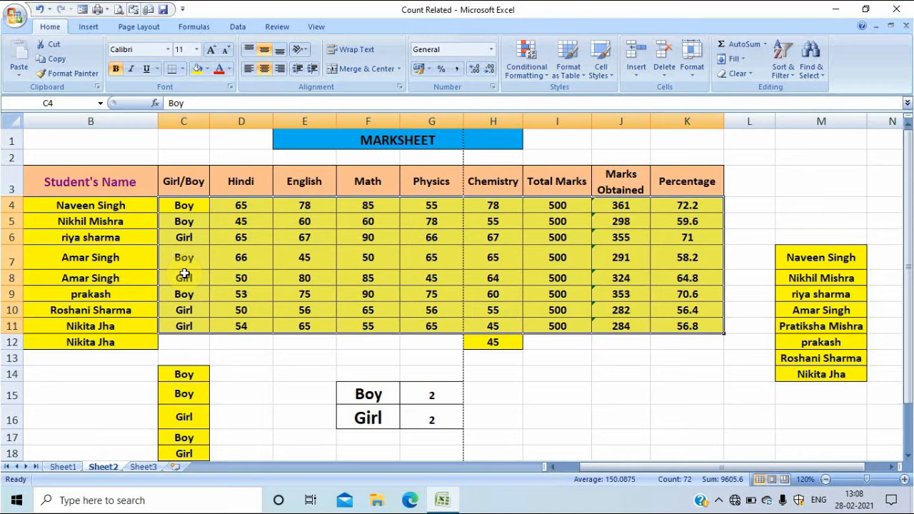
key(ctrl+r)
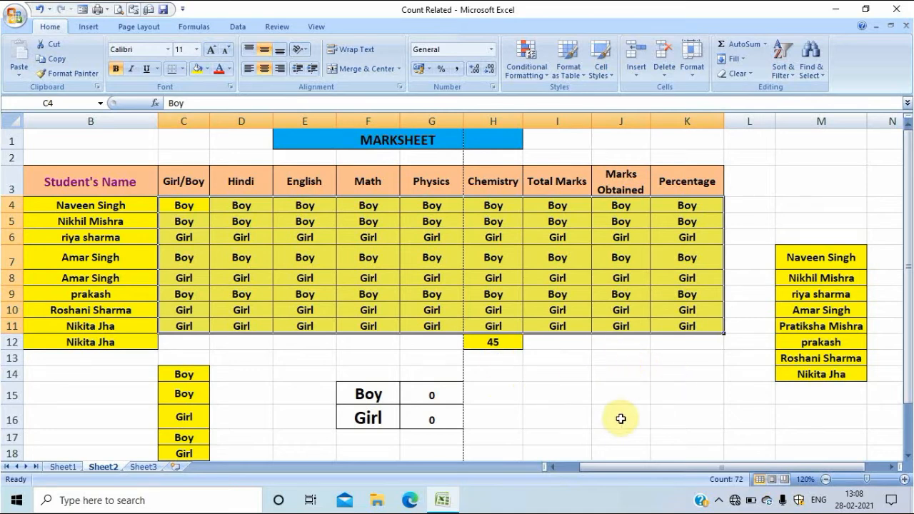
key(ctrl+z)
click(571, 390)
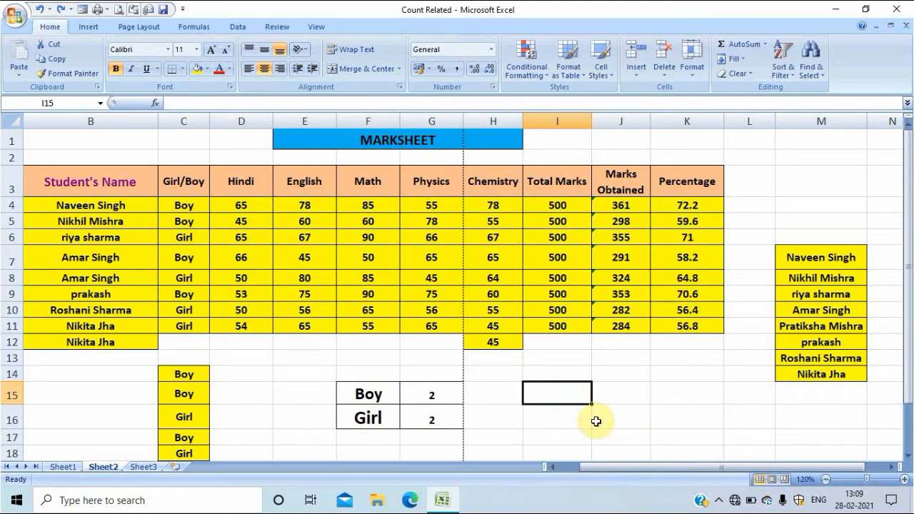
Copy the Hindi to Physics marks in D3:G11 of Sheet2 and paste them into Sheet3 starting at D5
click(691, 356)
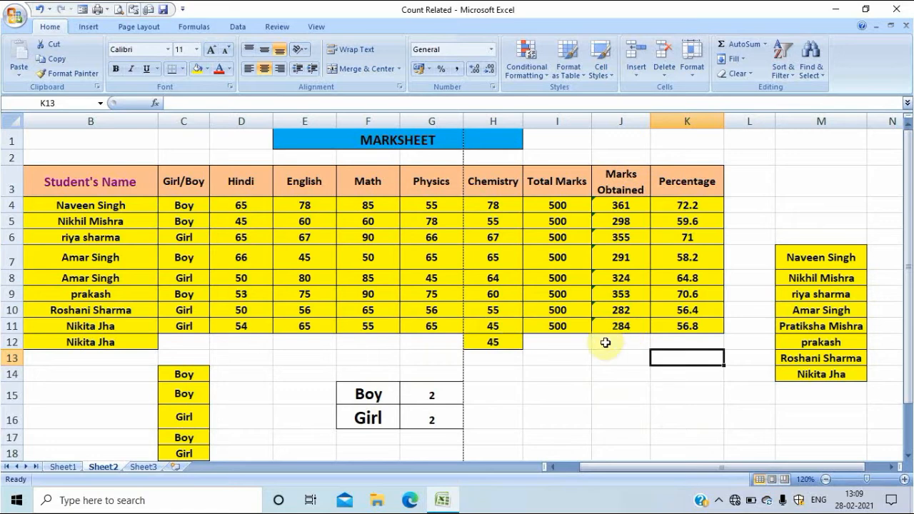
click(238, 183)
drag(238, 182, 426, 328)
key(ctrl+c)
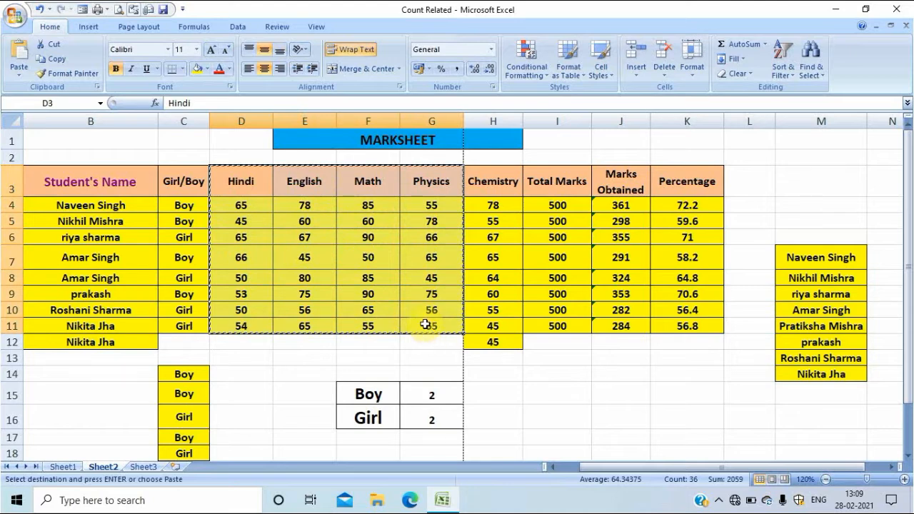
click(145, 466)
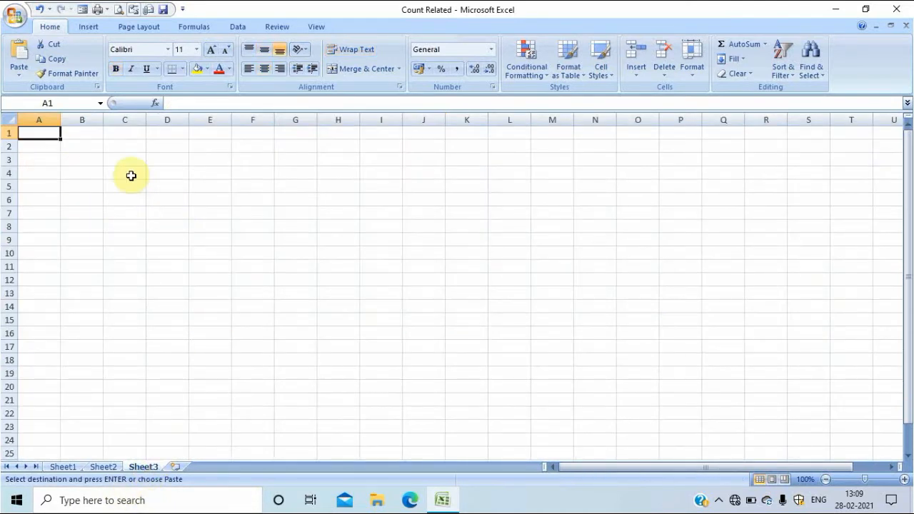
click(159, 179)
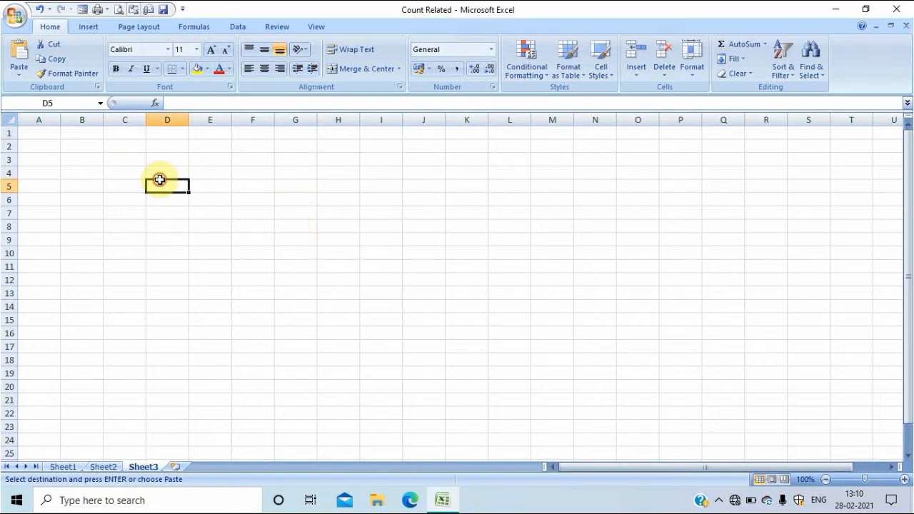
key(ctrl+v)
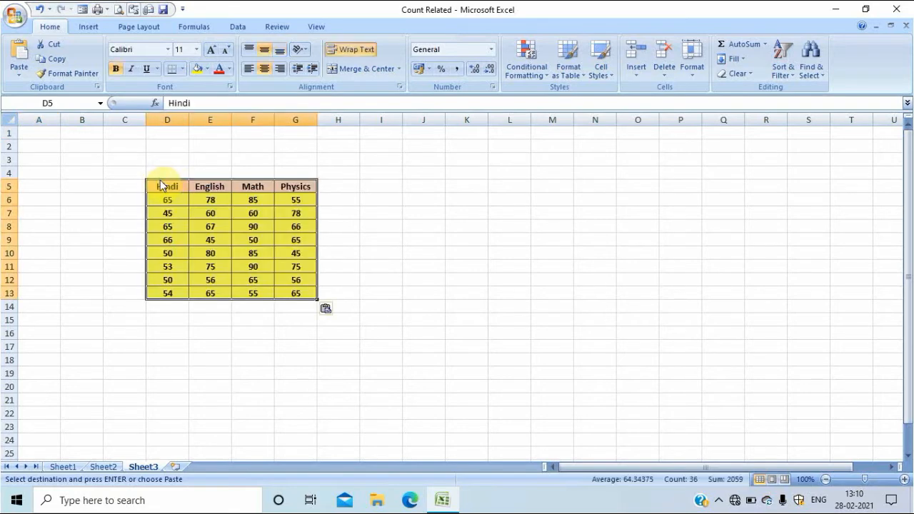
click(904, 483)
click(904, 483)
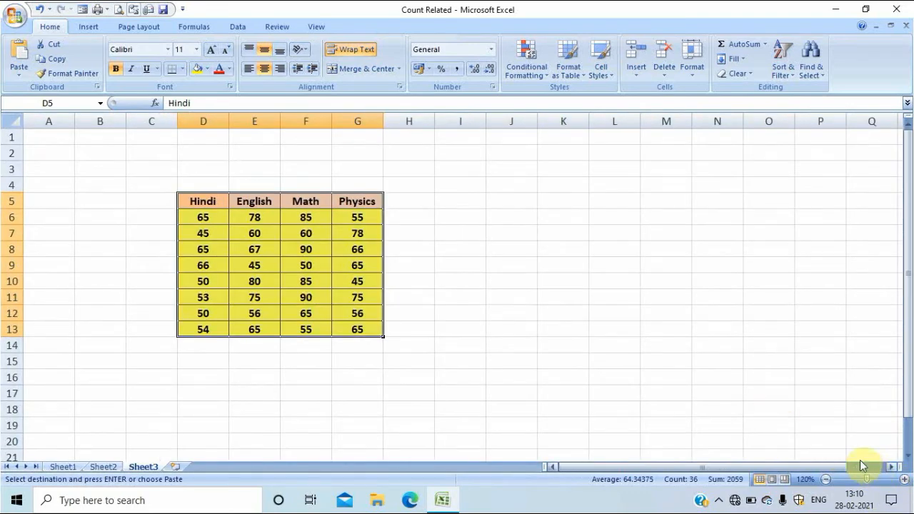
click(575, 315)
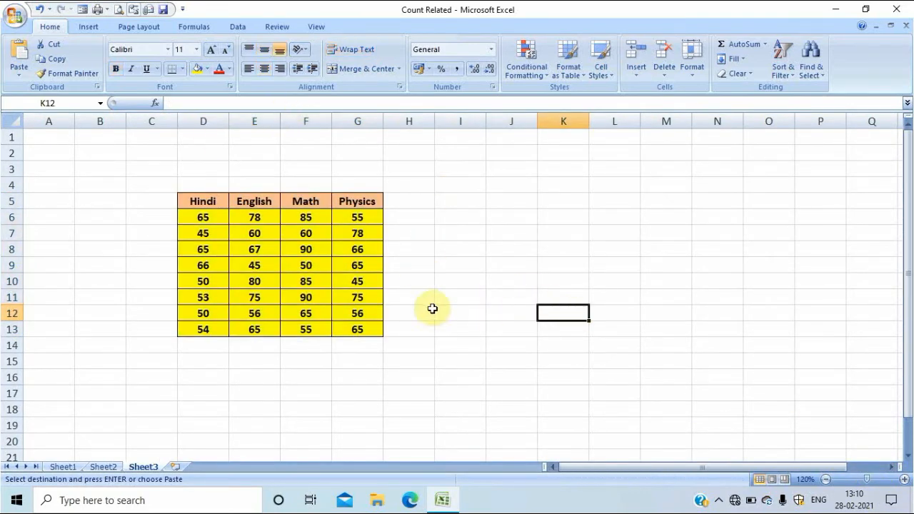
Create a table from the pasted marks D5:G13 on Sheet3, leaving the headers option off
click(678, 325)
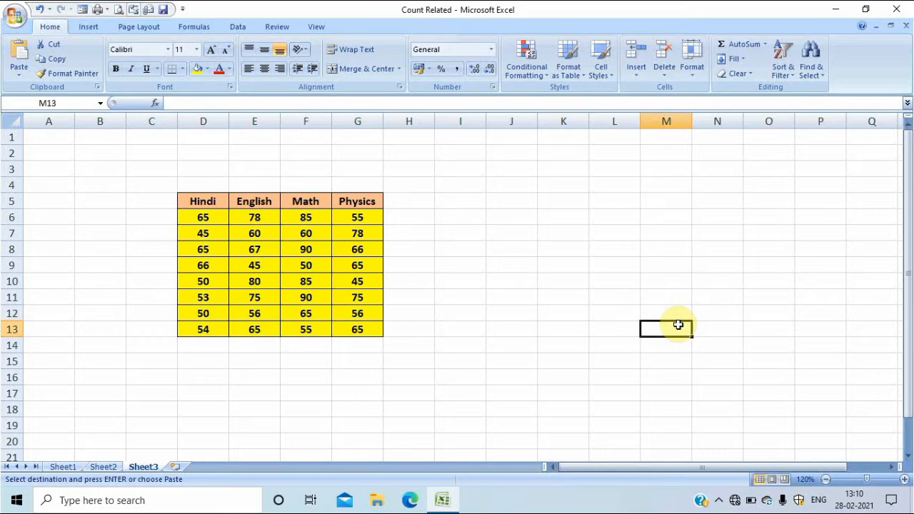
key(ctrl+t)
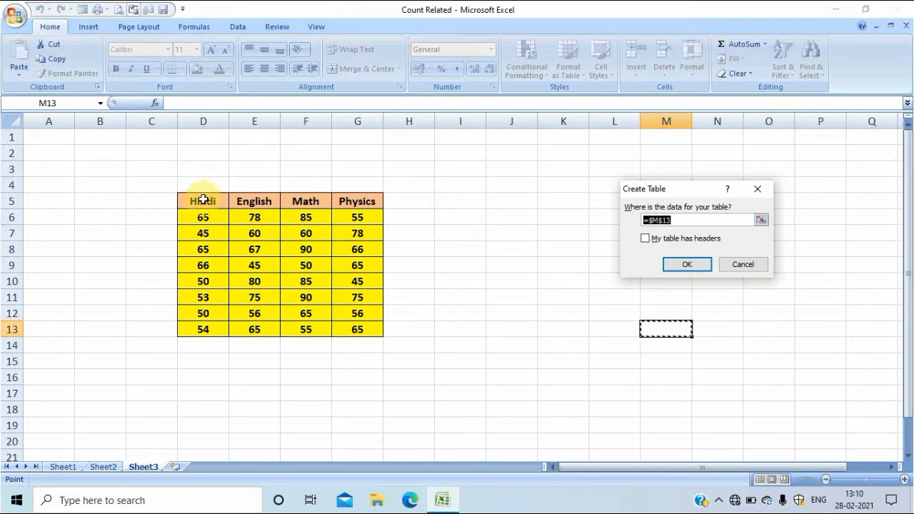
drag(184, 199, 353, 330)
click(679, 266)
click(480, 232)
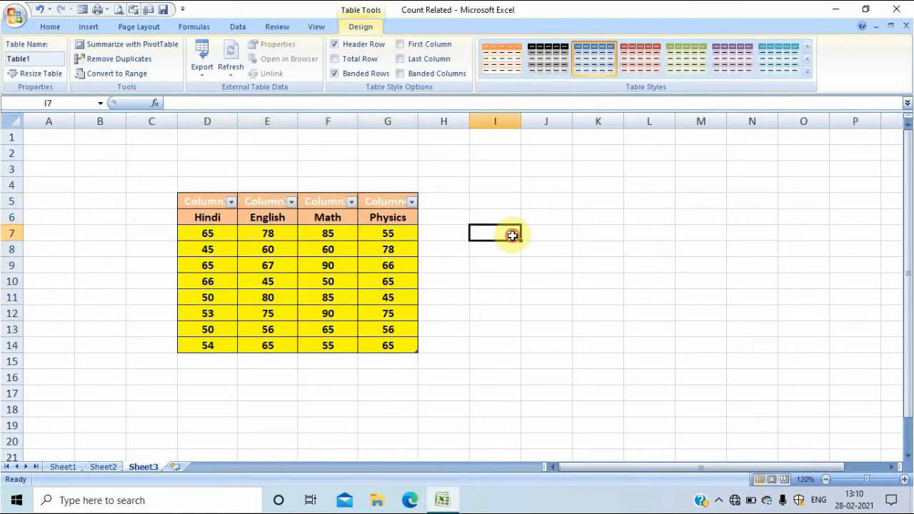
Examine the sort and filter options of the table's Hindi, English and Math columns
click(231, 205)
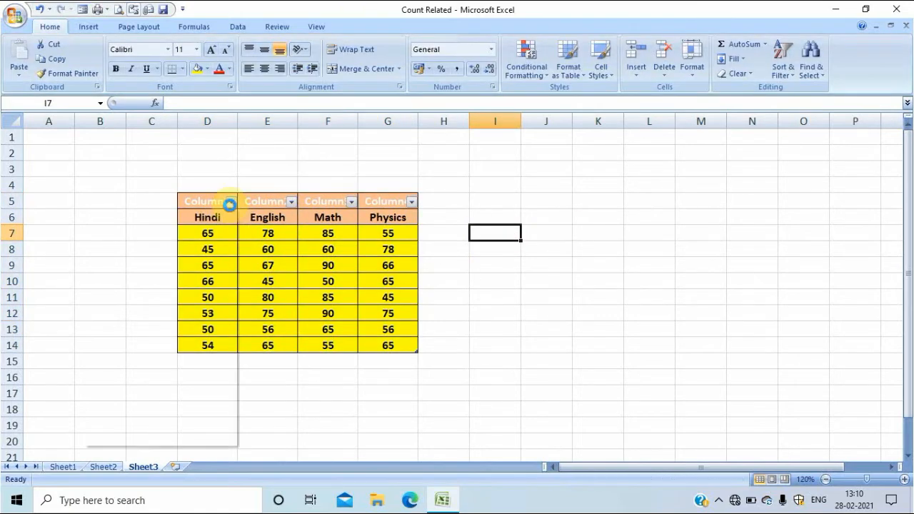
click(229, 203)
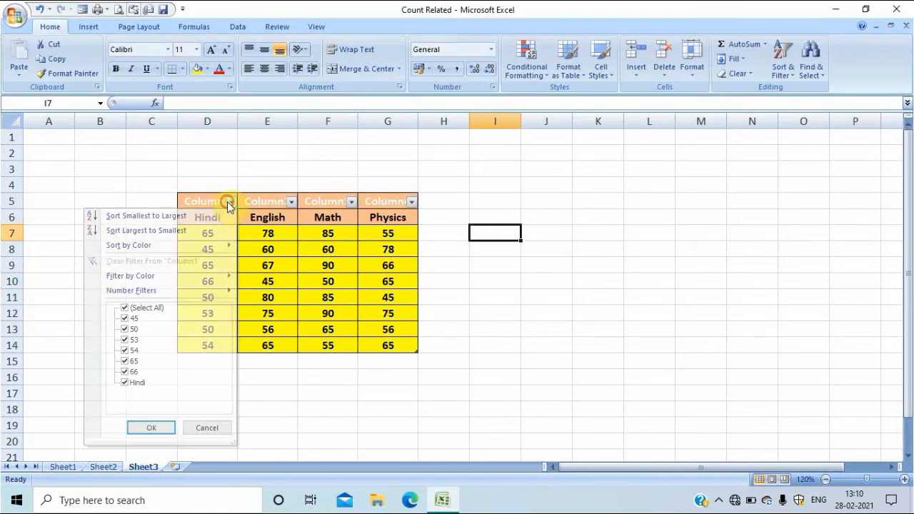
click(293, 204)
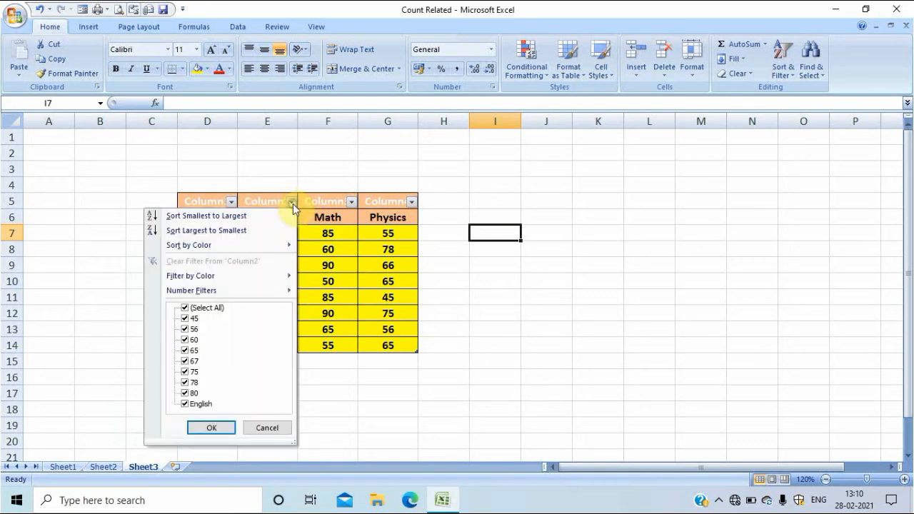
click(229, 203)
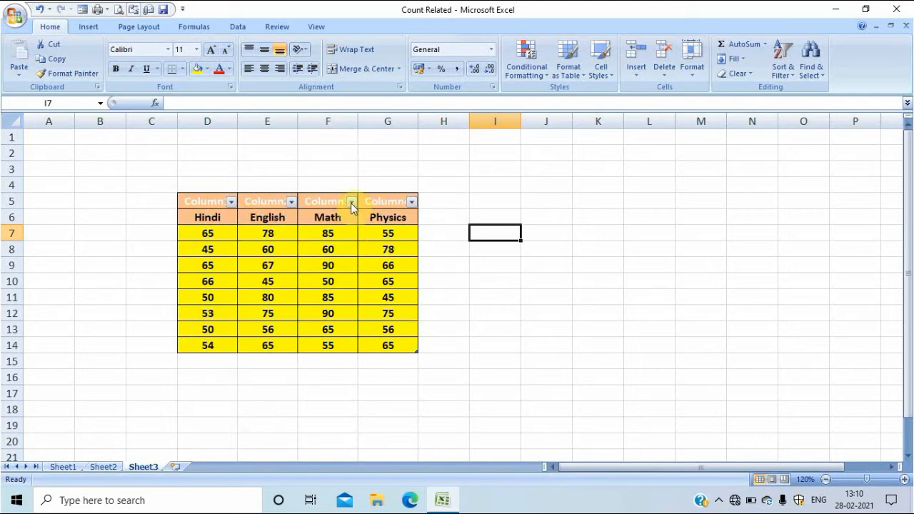
click(351, 202)
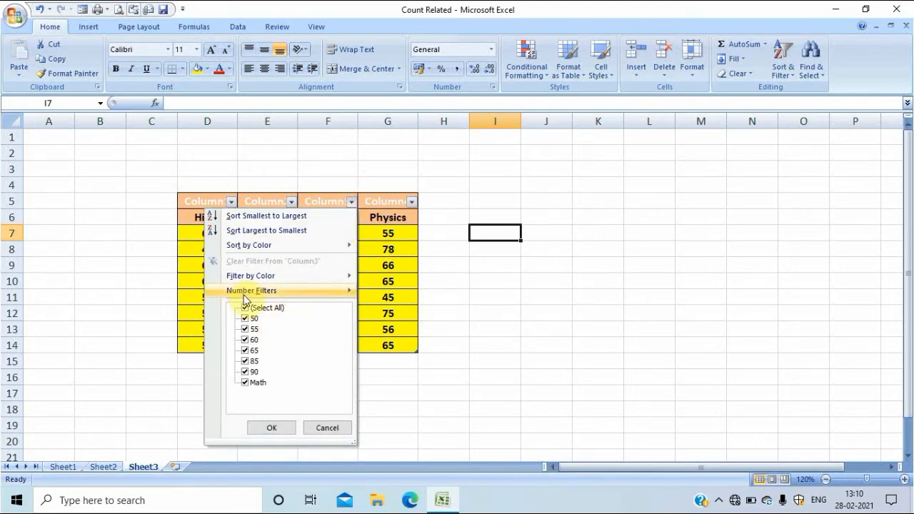
mouse_move(246, 290)
click(475, 236)
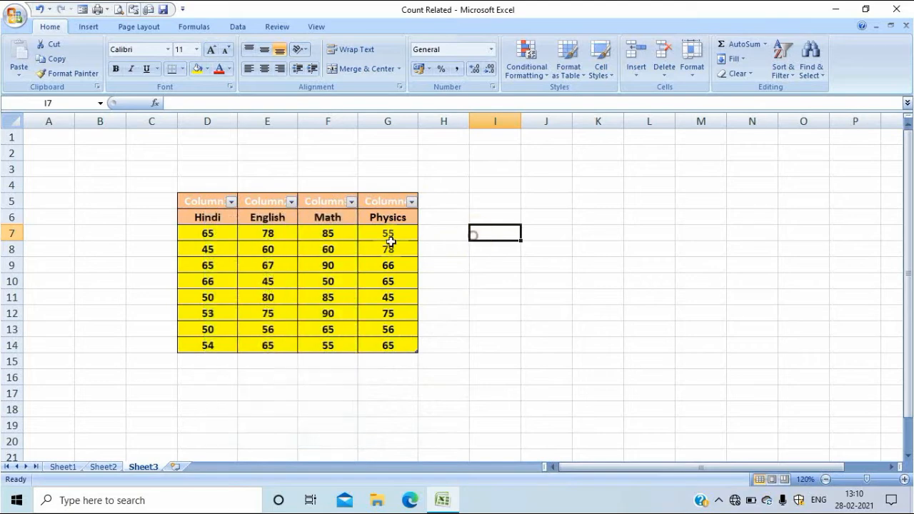
Filter the table's Math column to show only the values 50, 55 and 85
click(353, 202)
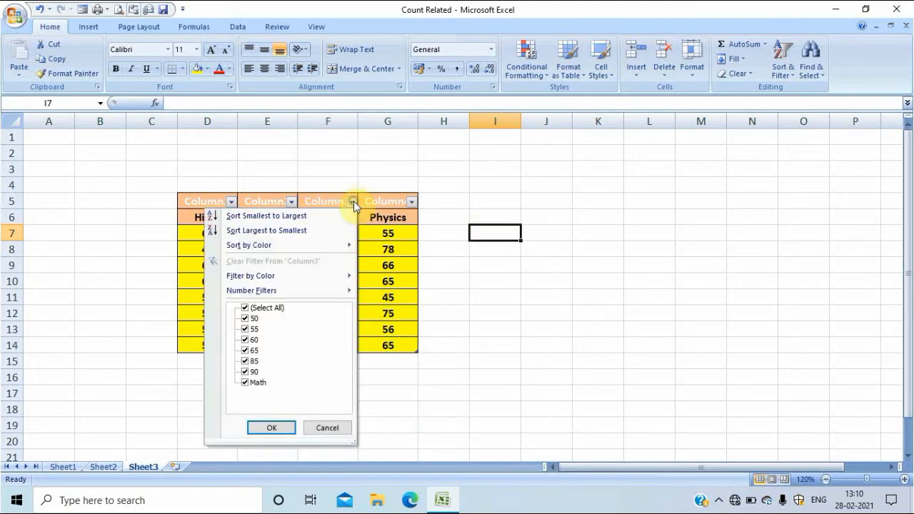
click(245, 308)
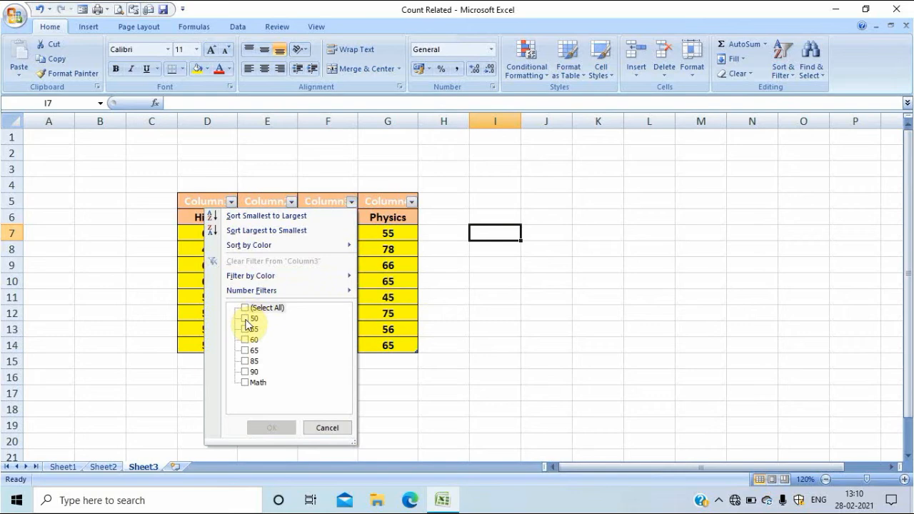
click(246, 319)
click(245, 329)
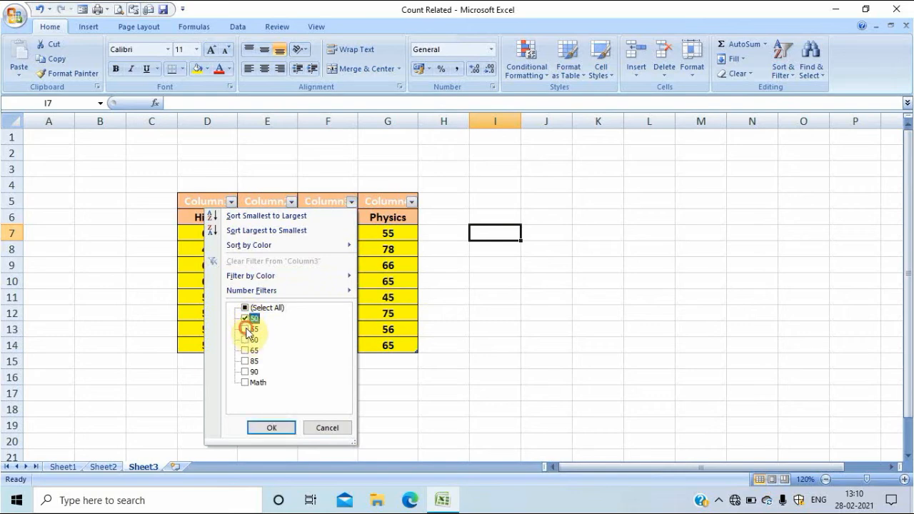
click(245, 361)
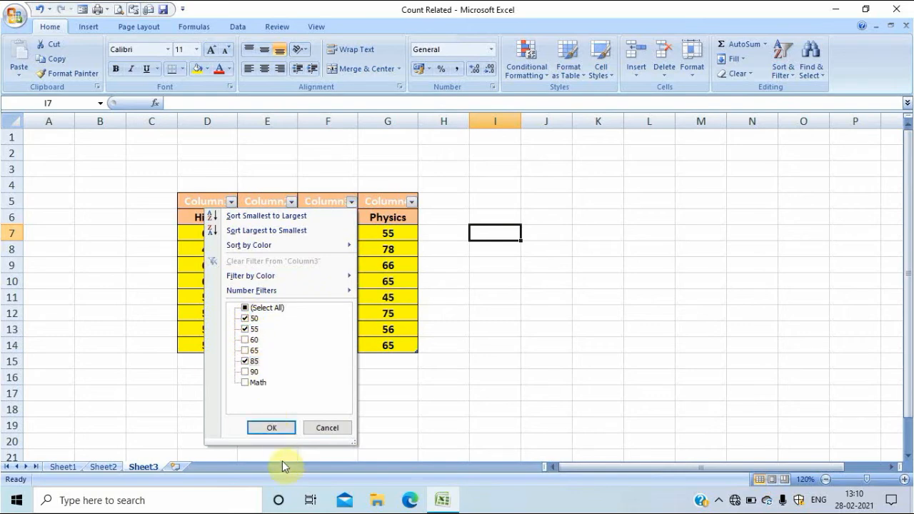
click(271, 428)
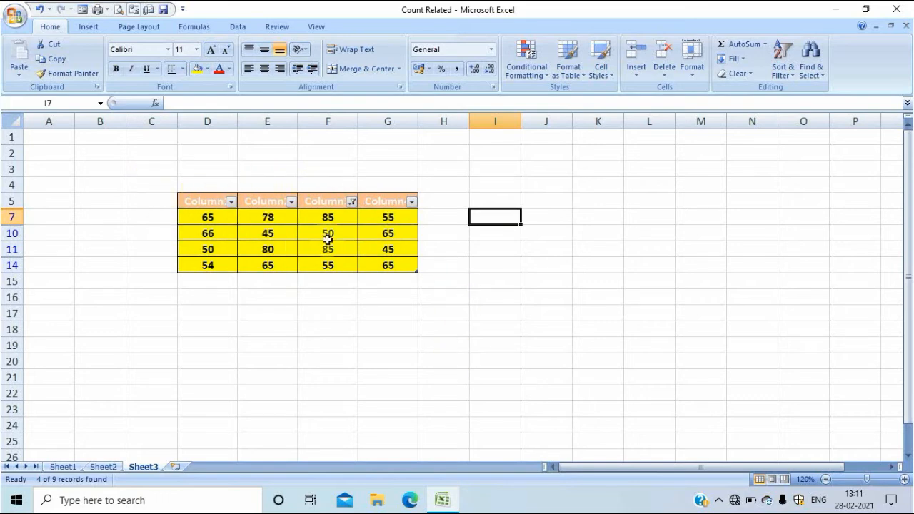
click(402, 282)
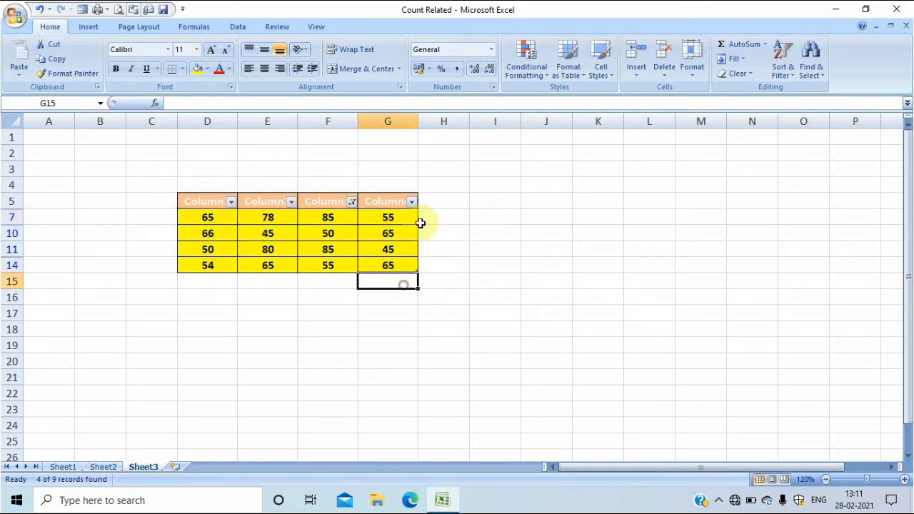
Reselect all values in the Math column's filter to show every table row
click(353, 202)
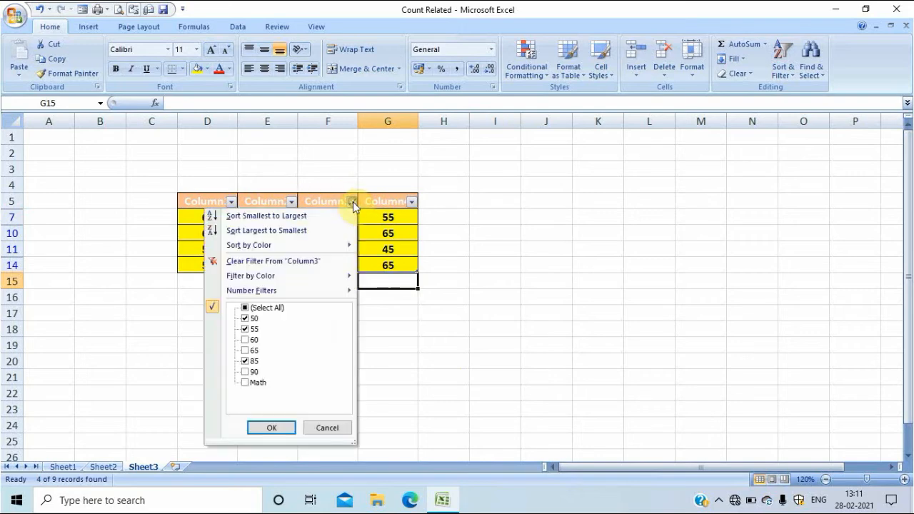
click(245, 308)
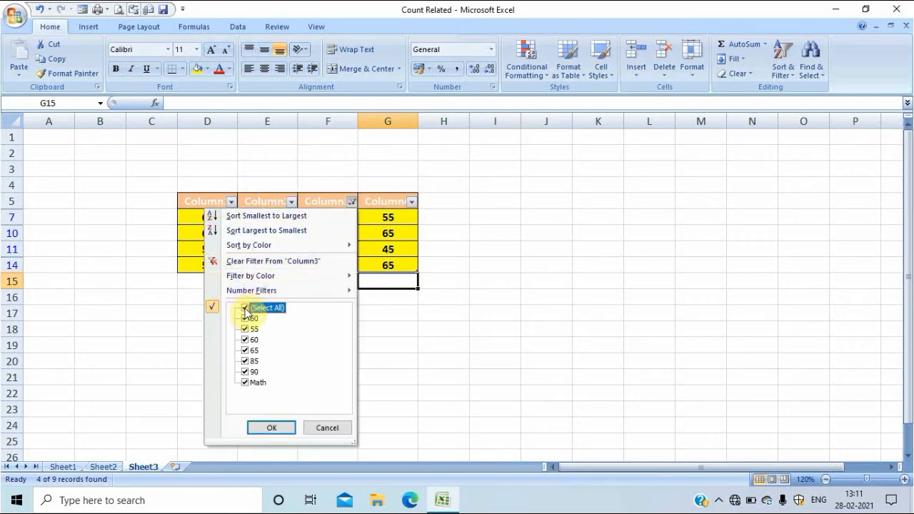
click(268, 428)
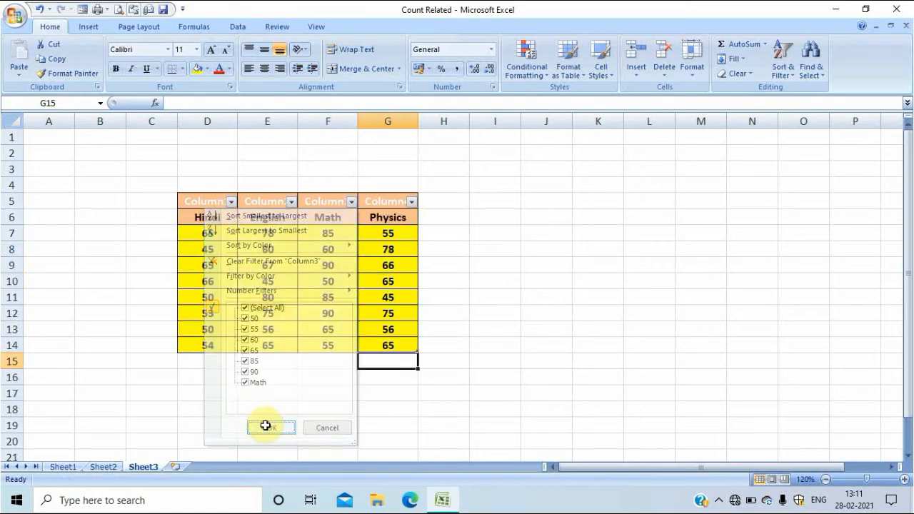
click(526, 395)
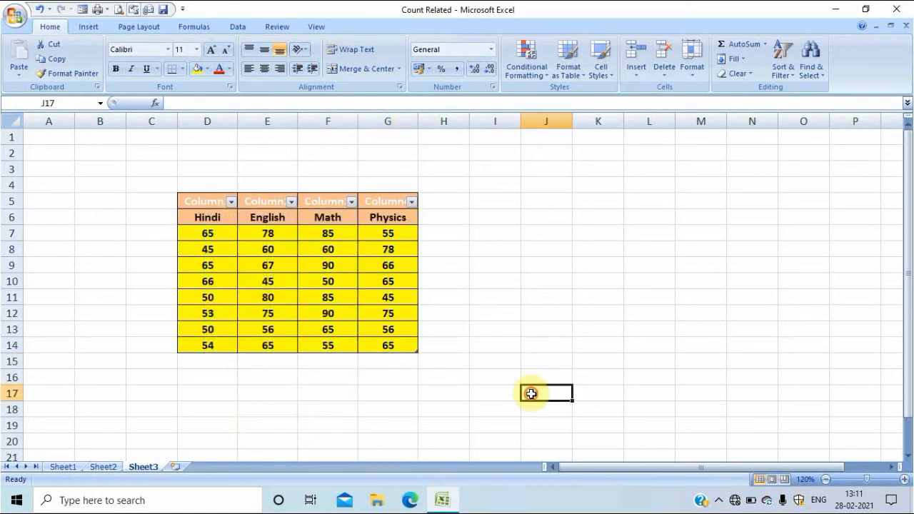
Underline the Girl/Boy values in C4:C11 of the marksheet on Sheet2
click(104, 468)
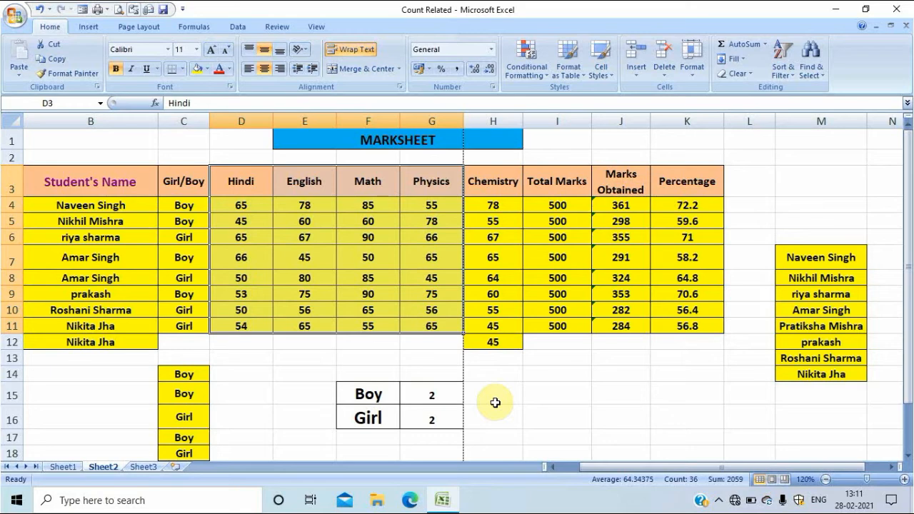
click(575, 393)
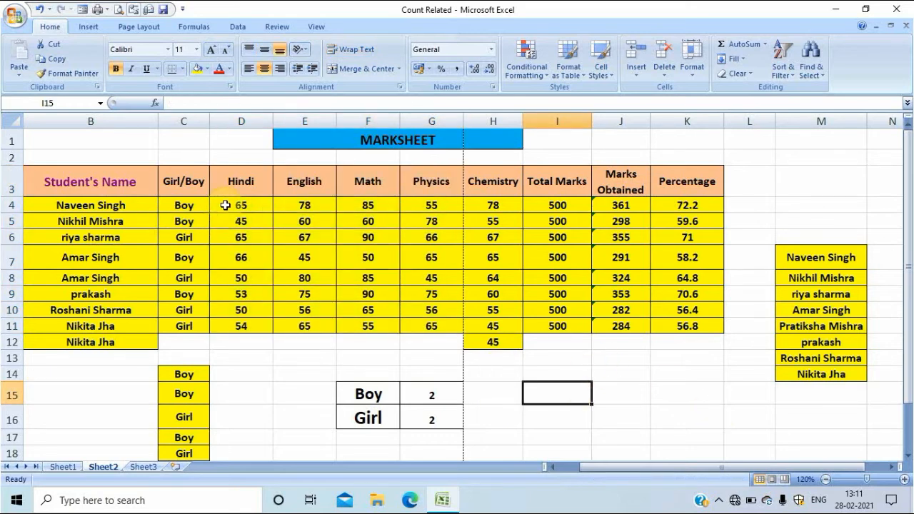
click(58, 199)
drag(179, 205, 183, 326)
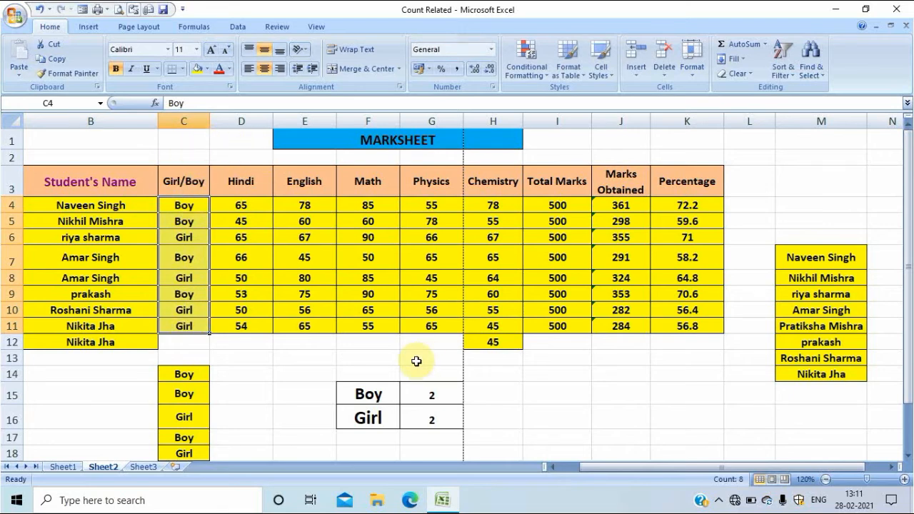
key(ctrl+u)
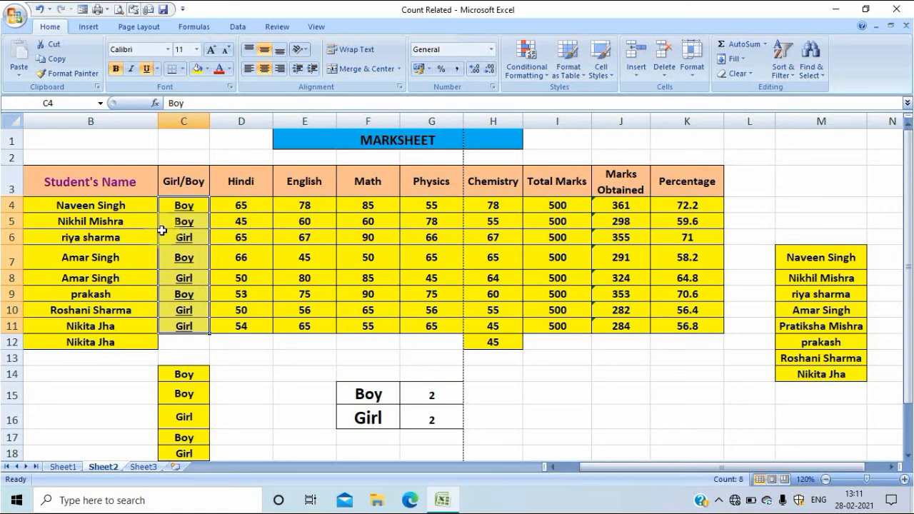
click(556, 413)
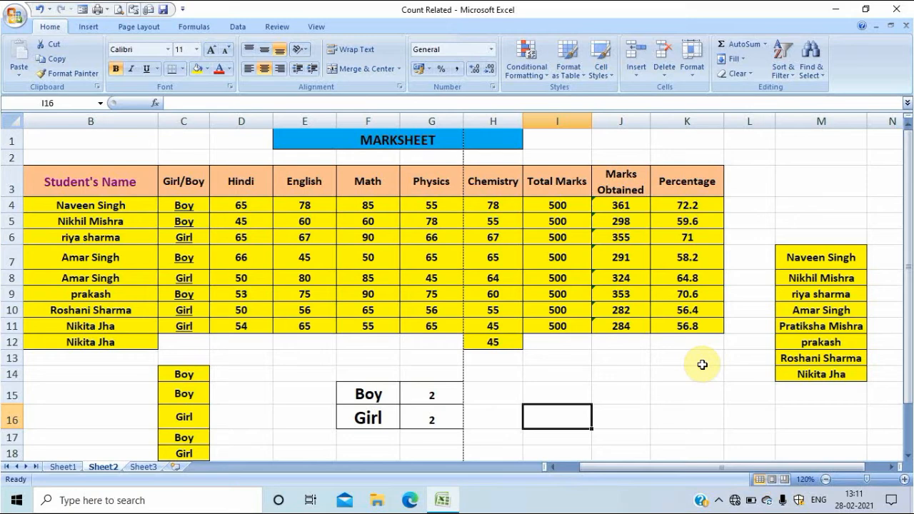
Try exiting the program, dismiss the save prompt, and close only the Count Related workbook
key(alt+F4)
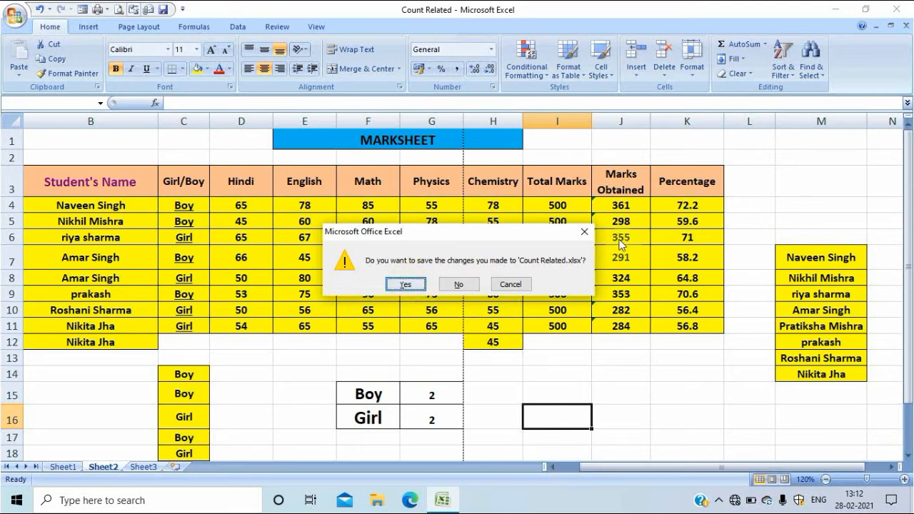
click(582, 232)
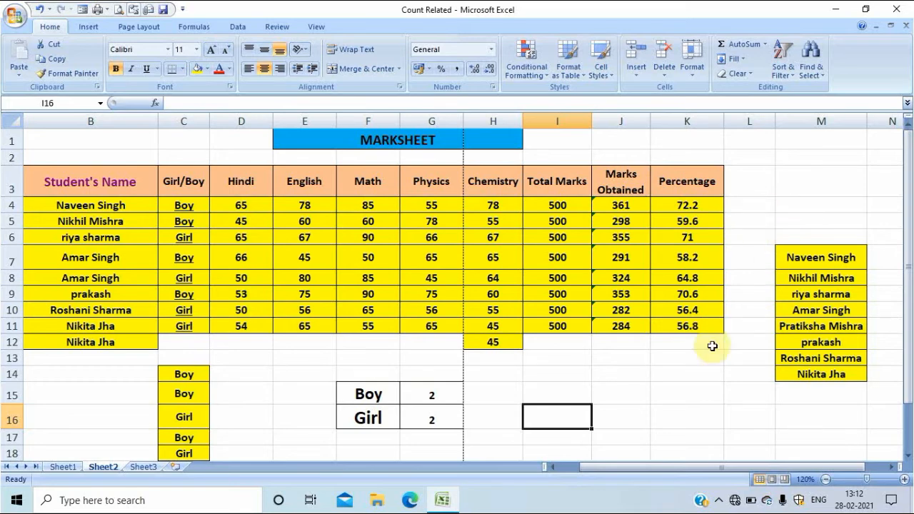
key(ctrl+w)
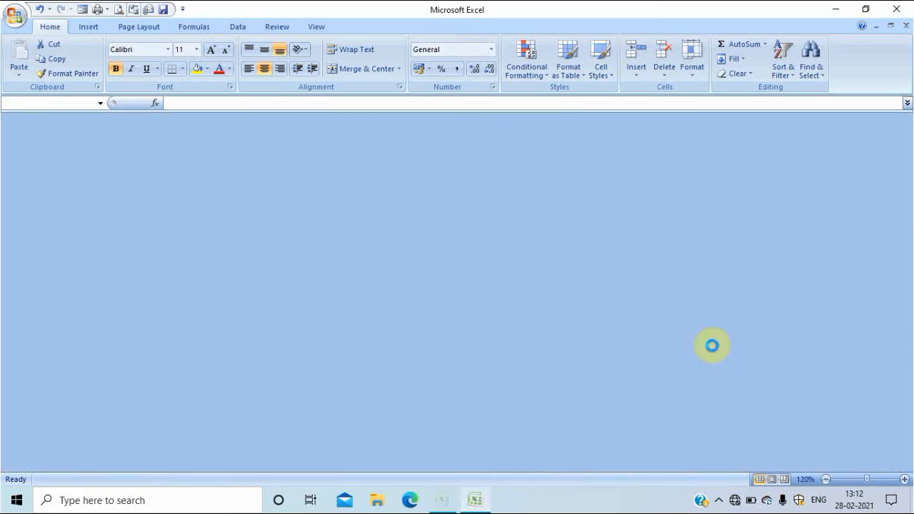
Reopen the Count Related workbook from the recent documents
click(15, 15)
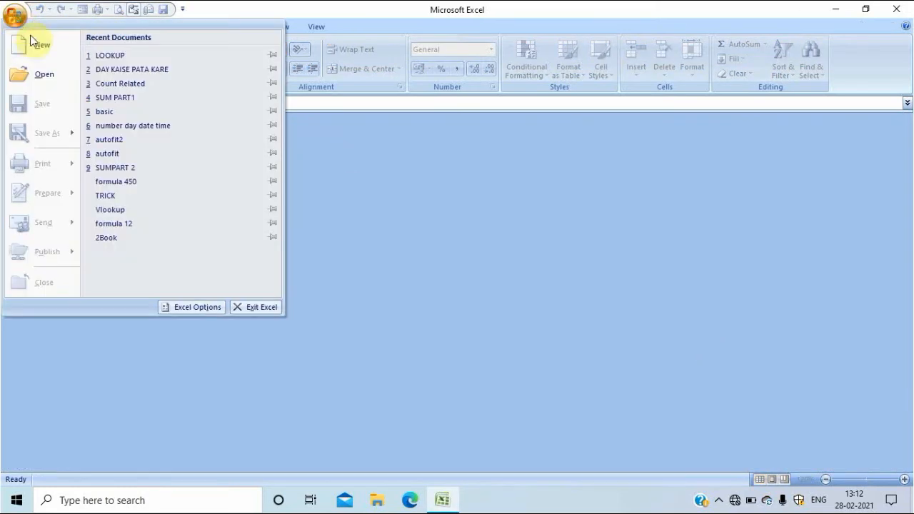
click(120, 85)
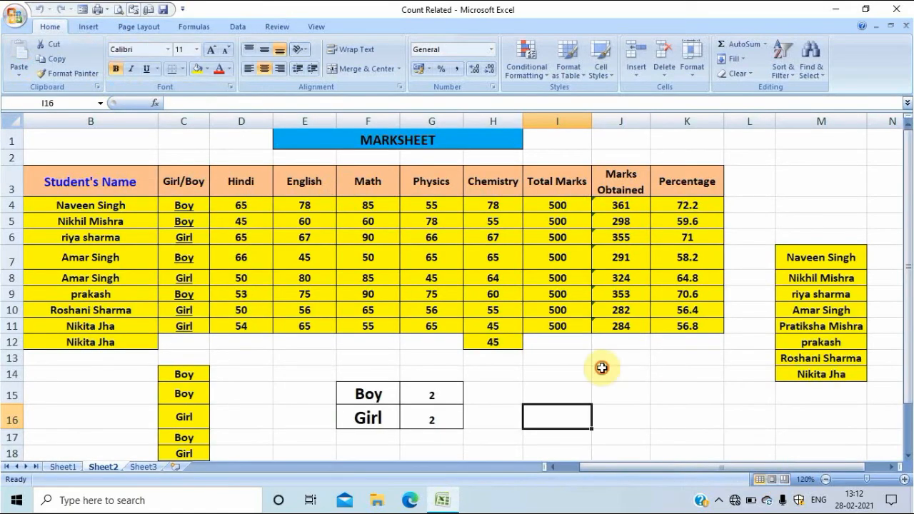
click(602, 368)
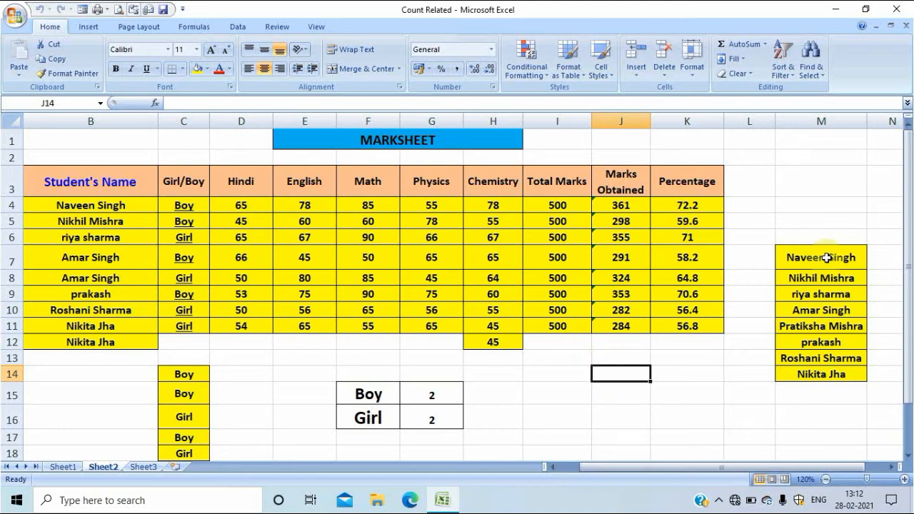
Cut the student name from cell M7 and paste it into cell I15
click(794, 251)
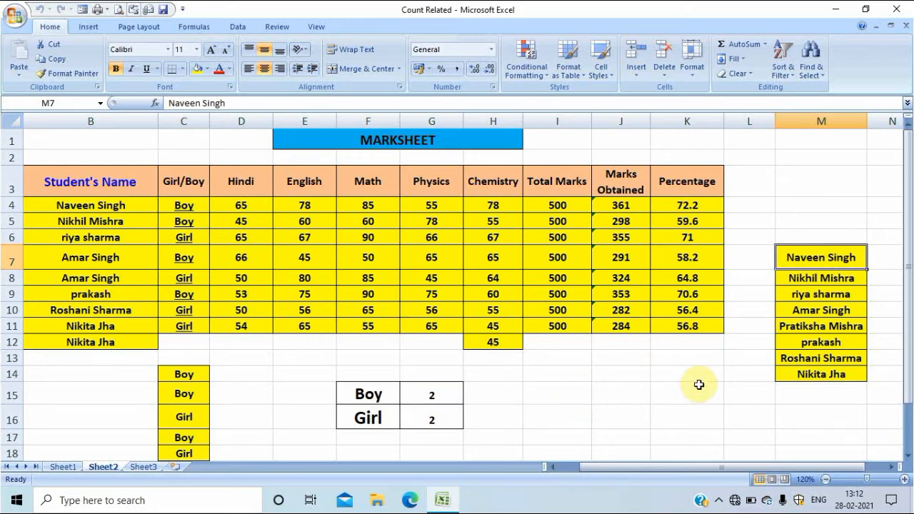
click(811, 180)
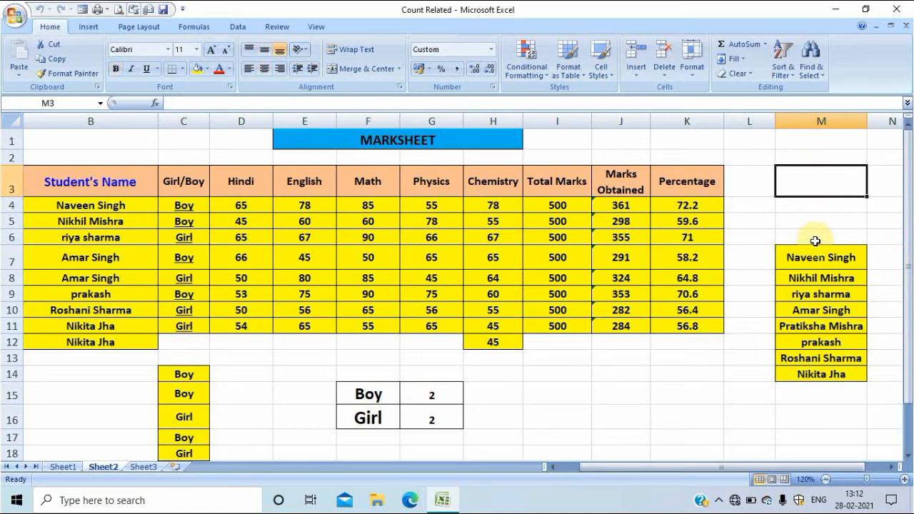
click(814, 257)
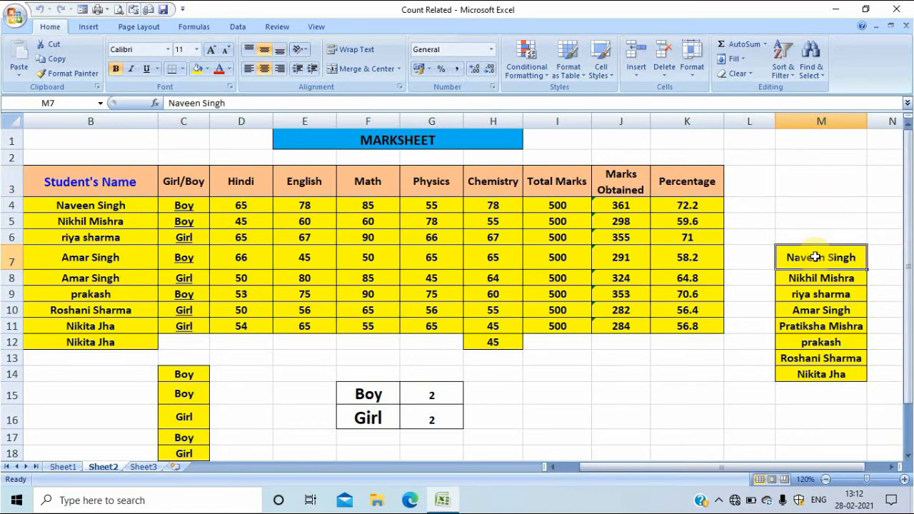
key(ctrl+c)
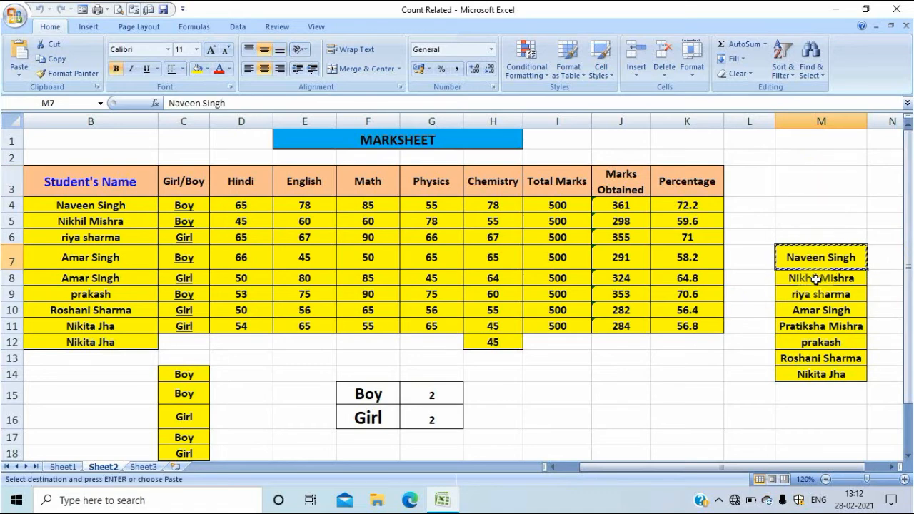
click(540, 395)
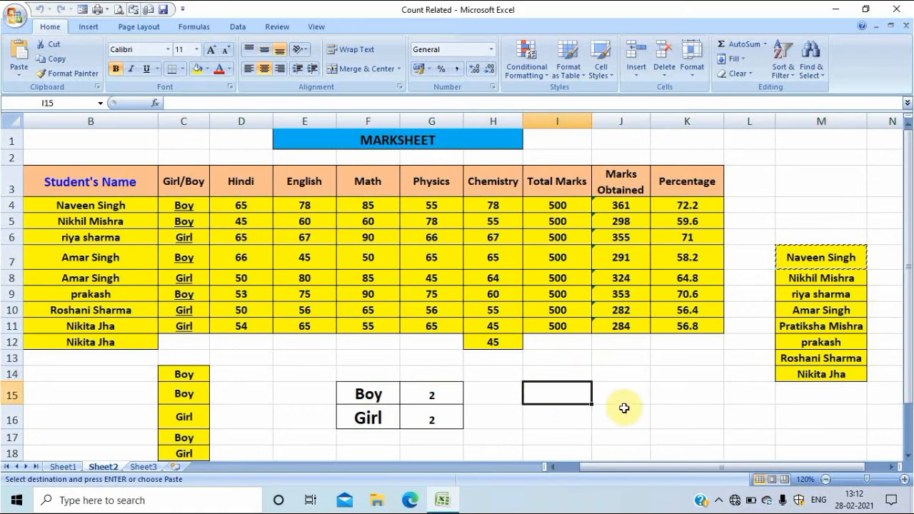
key(ctrl+v)
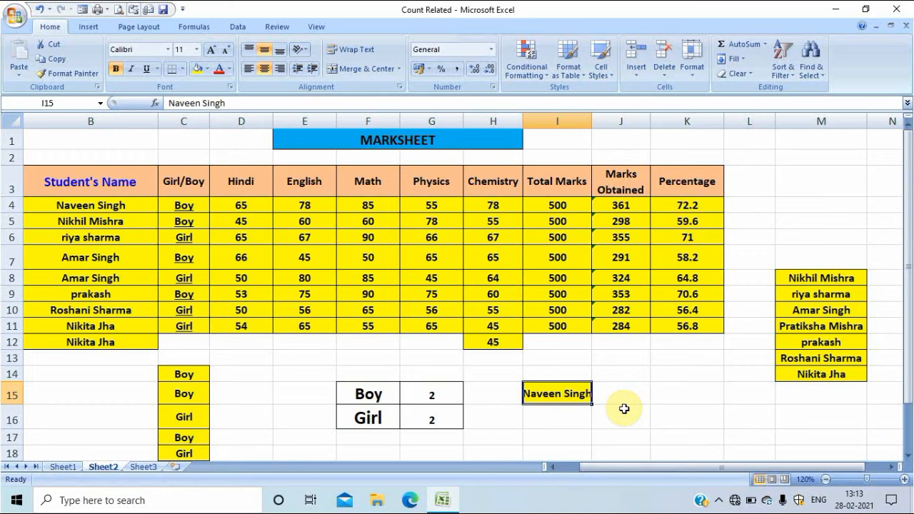
click(796, 259)
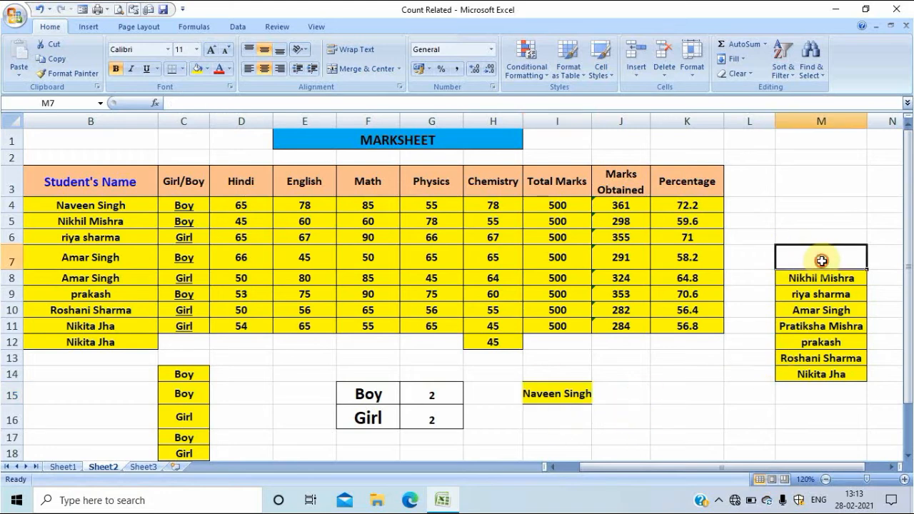
Widen column I slightly so the student name in I15 fits within its cell
click(552, 393)
drag(592, 116, 600, 116)
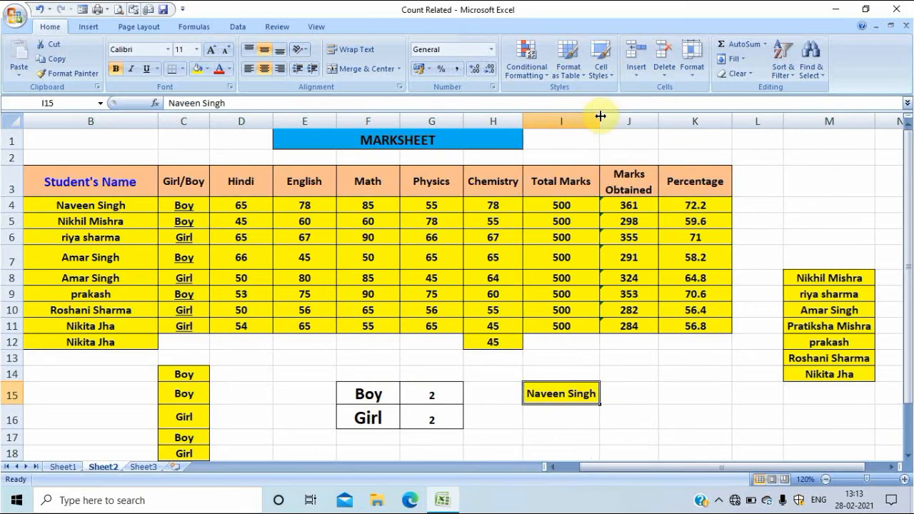
click(638, 398)
click(705, 437)
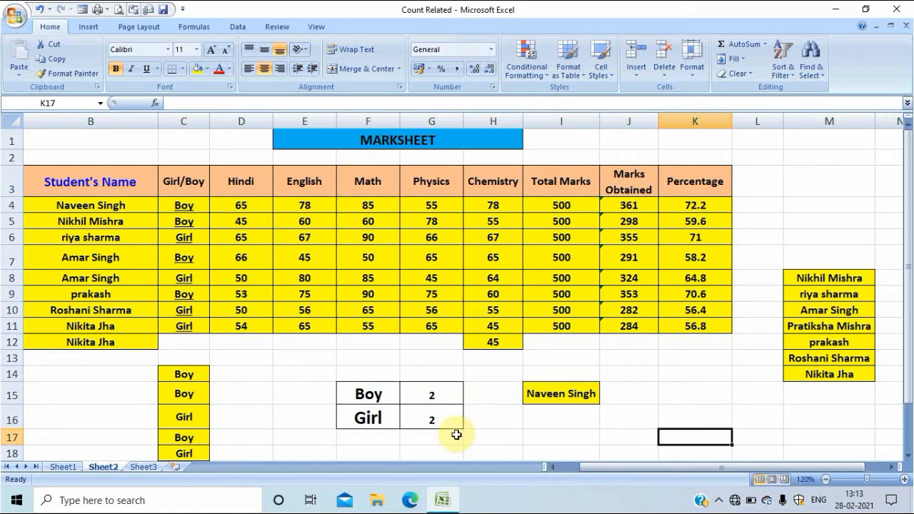
click(588, 429)
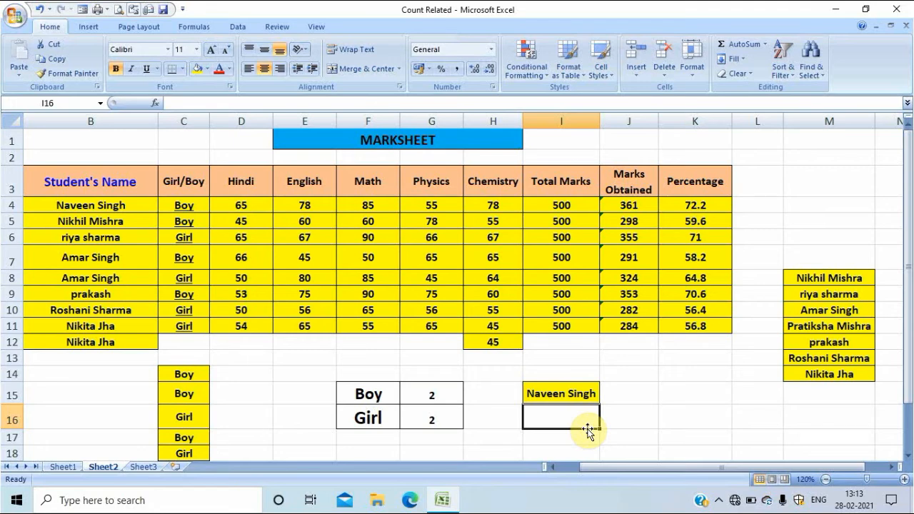
Toggle bold off, on and off again for the Boy label in F15, leaving it non-bold
click(354, 395)
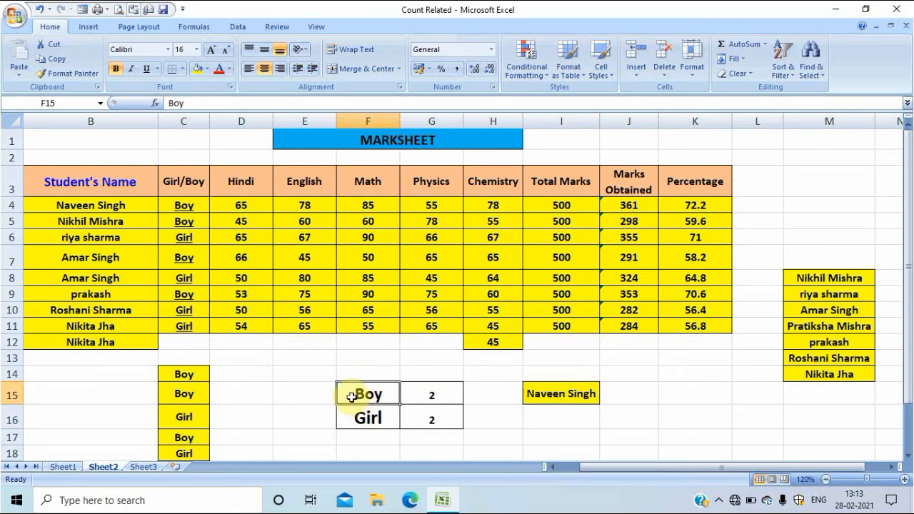
drag(352, 397, 348, 417)
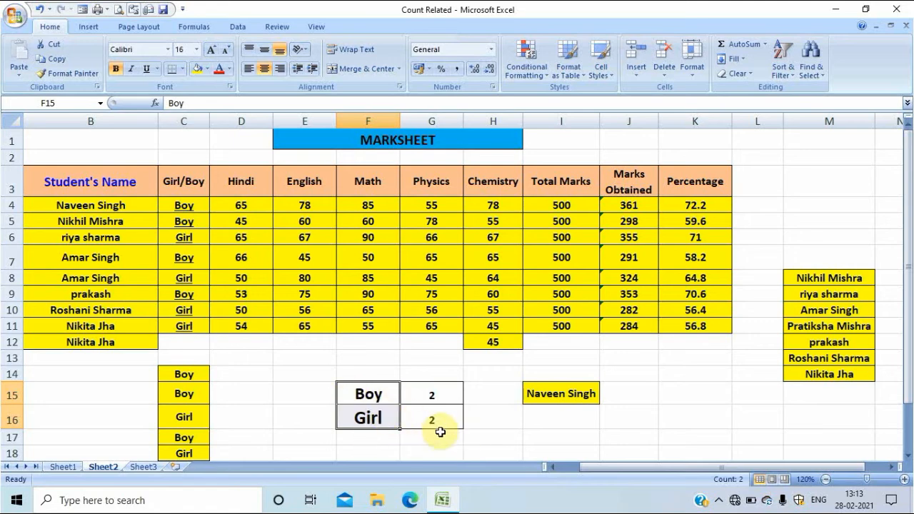
click(343, 396)
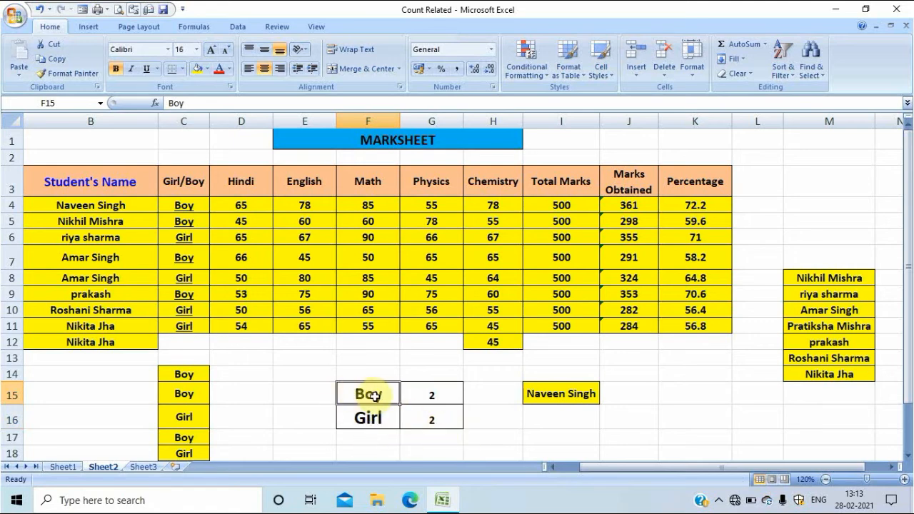
click(114, 70)
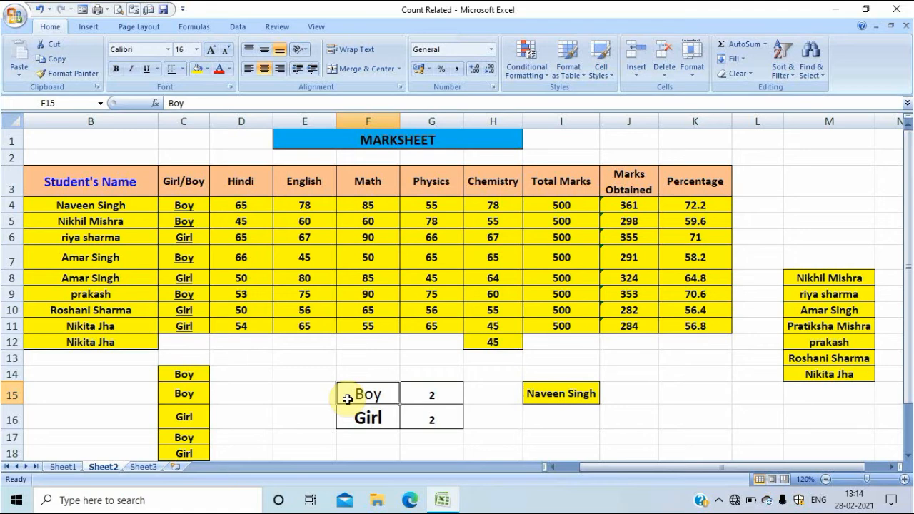
key(ctrl+b)
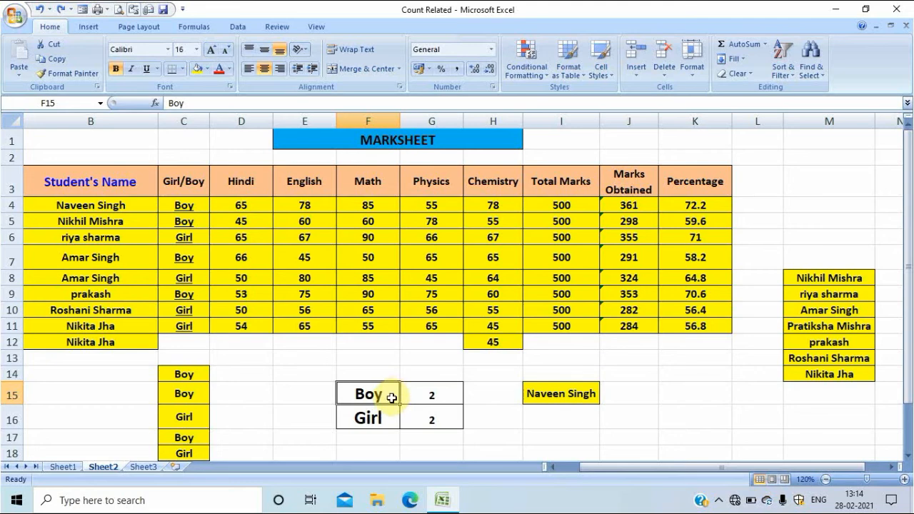
key(ctrl+b)
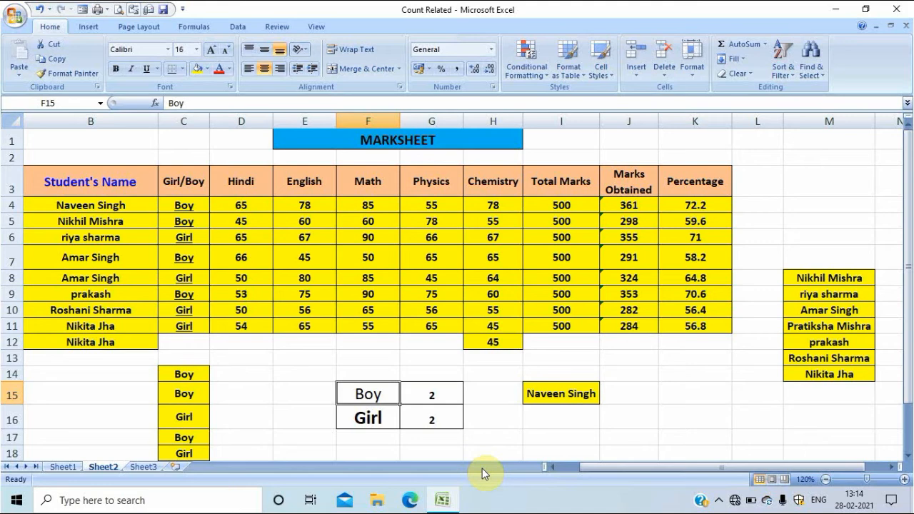
click(635, 424)
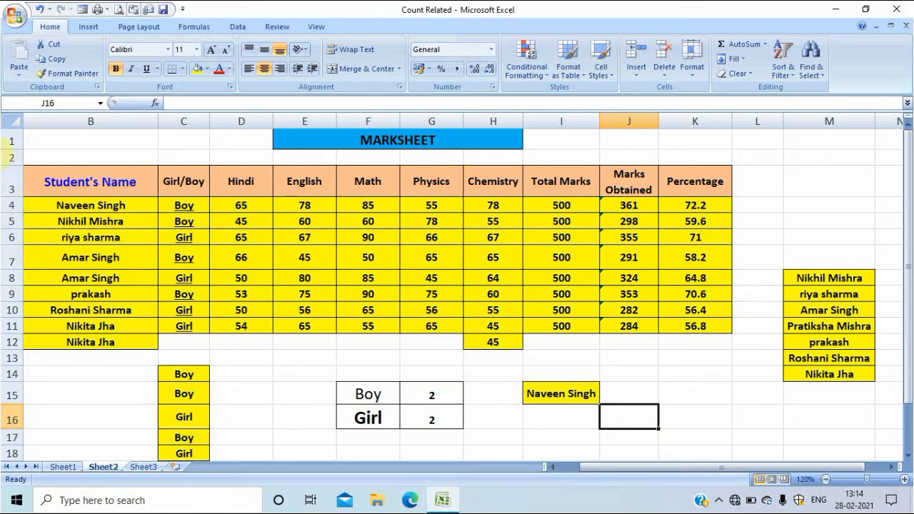
Hide row 5 of the marksheet and unhide it again
click(10, 220)
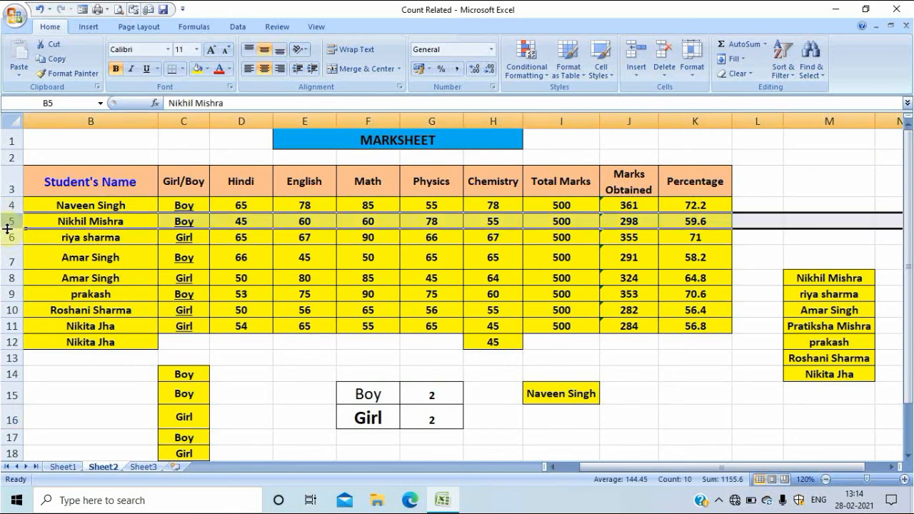
click(11, 205)
click(11, 223)
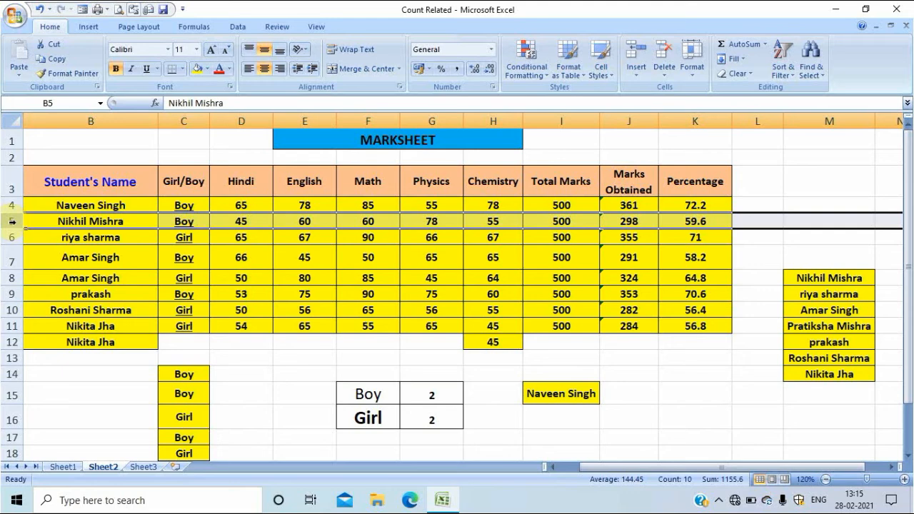
drag(10, 221, 10, 213)
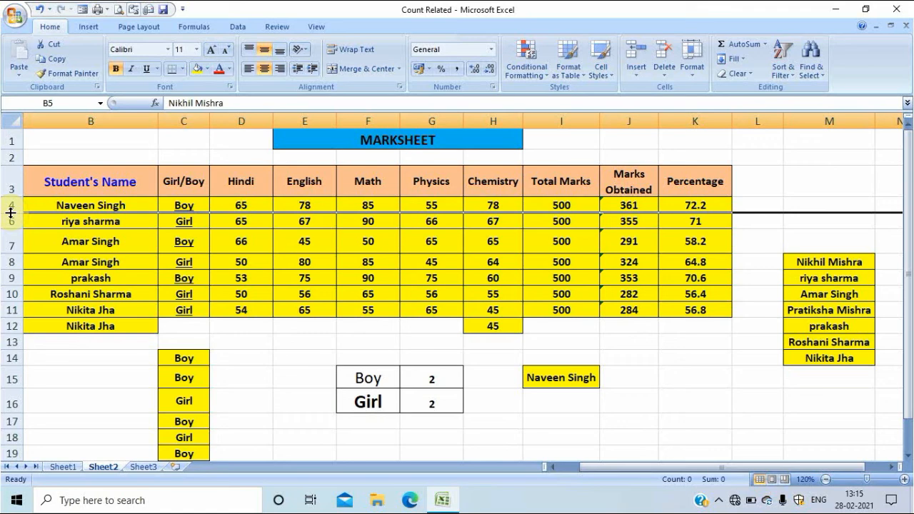
double_click(11, 212)
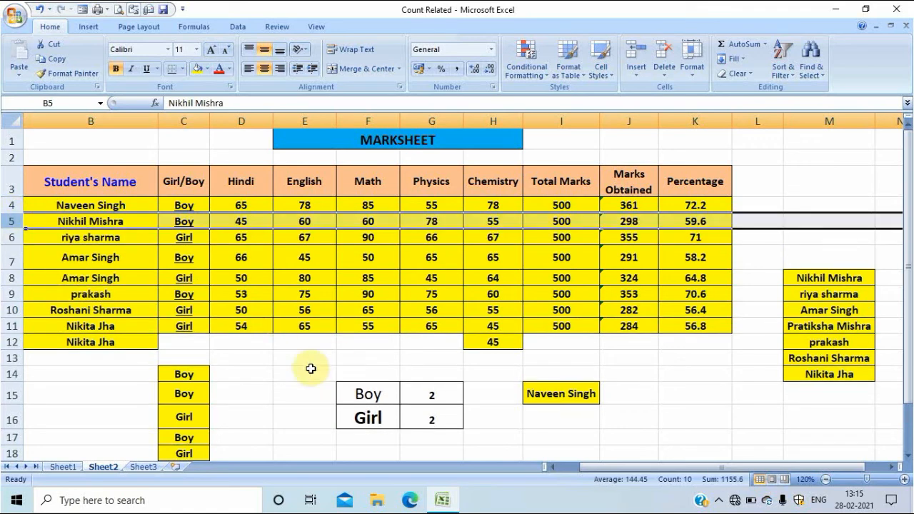
click(414, 361)
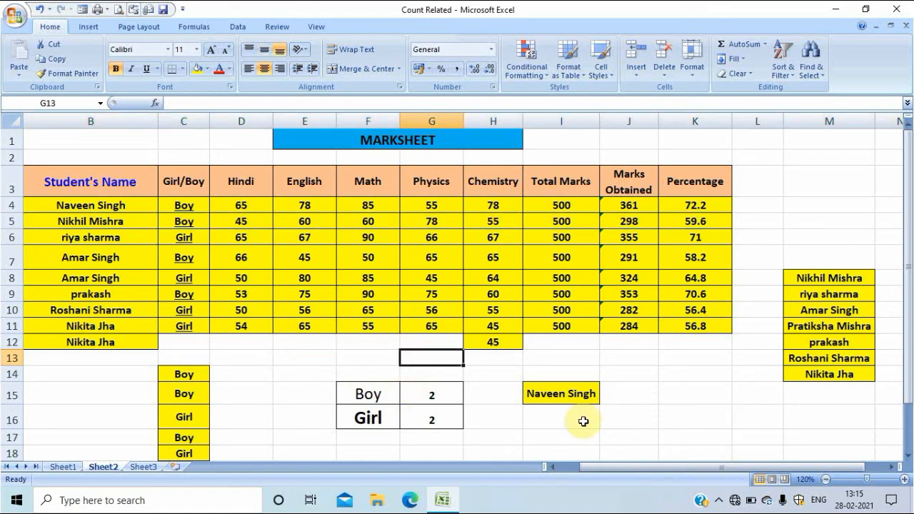
Hide column M with its list of names, and unhide it using the neighbouring columns L and N
right_click(753, 190)
click(775, 204)
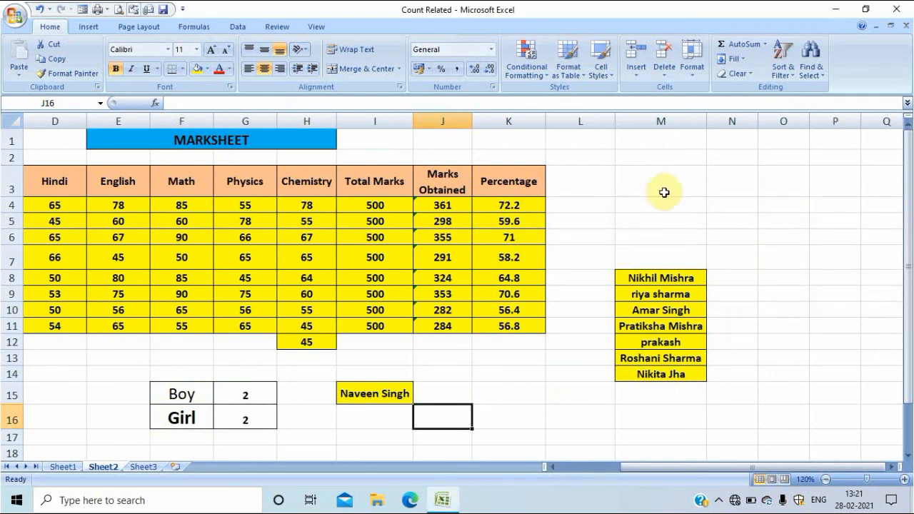
click(640, 116)
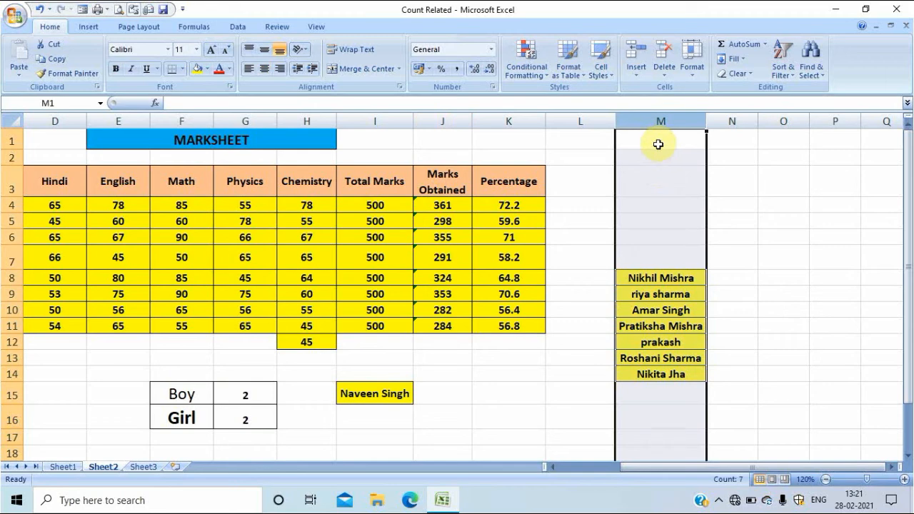
key(ctrl+0)
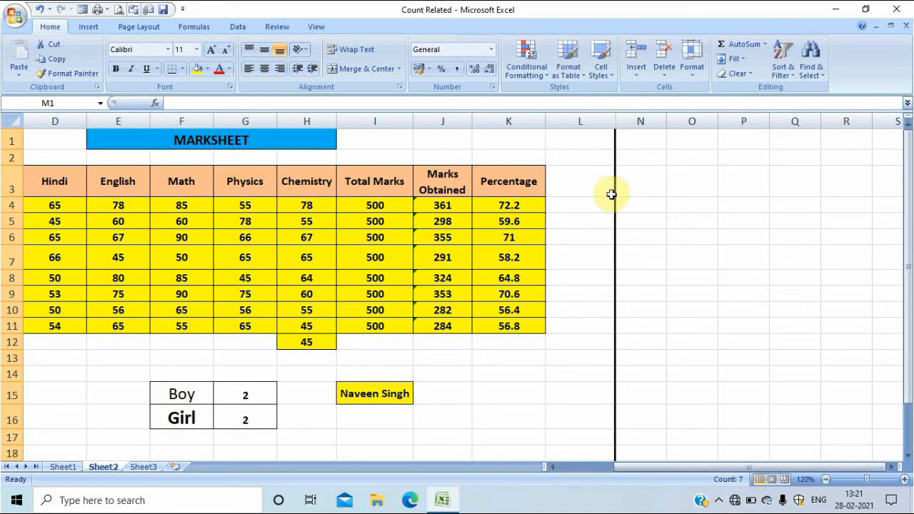
drag(581, 121, 616, 127)
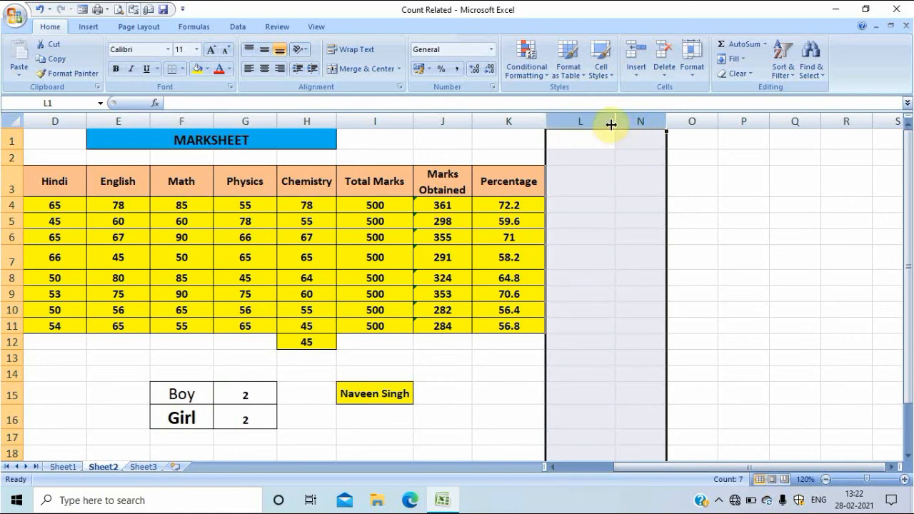
right_click(611, 124)
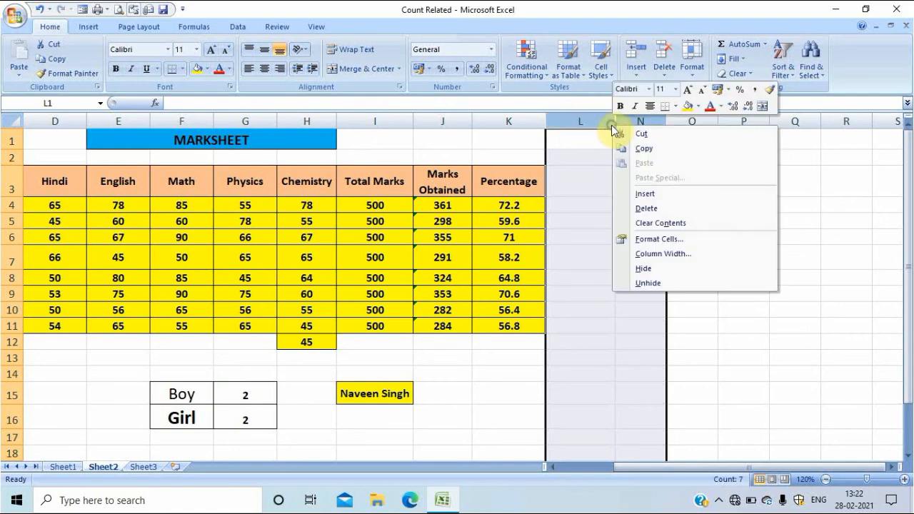
click(645, 284)
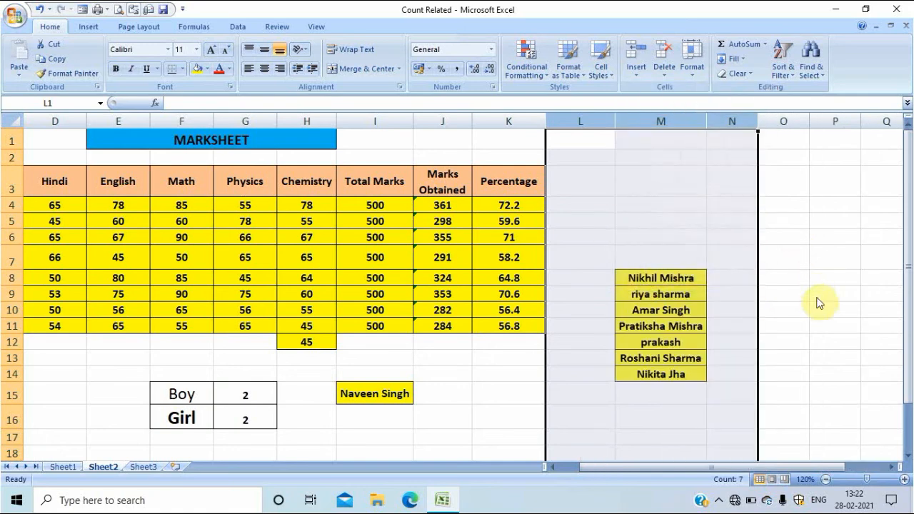
click(817, 297)
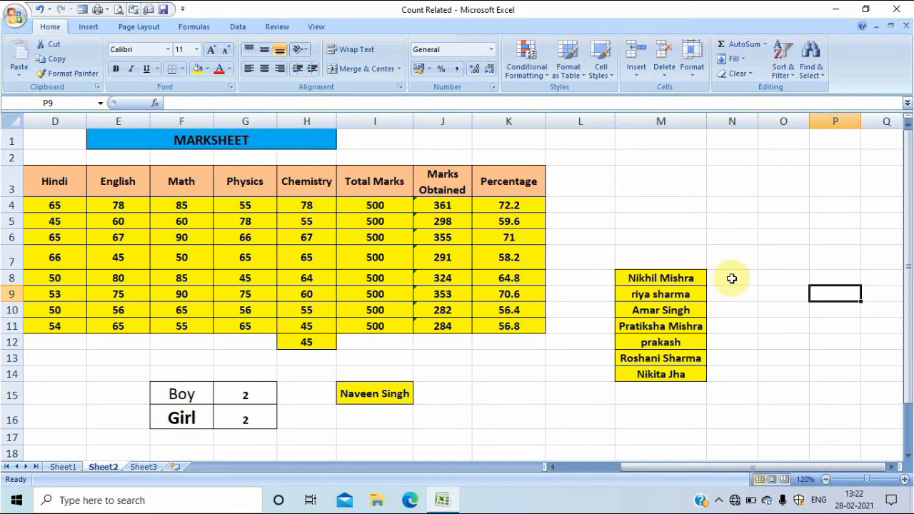
Insert the current date, 28-02-2021, in cell N6 and erase the entry
click(732, 241)
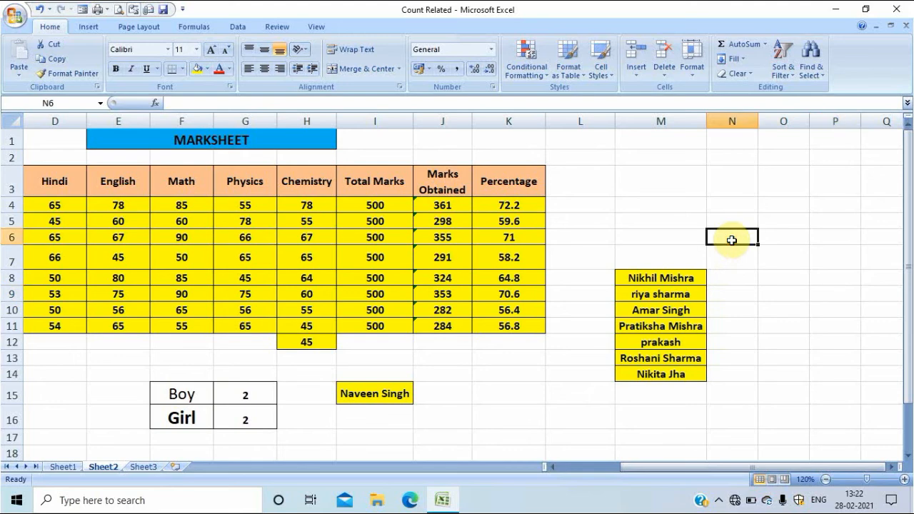
key(ctrl+semicolon)
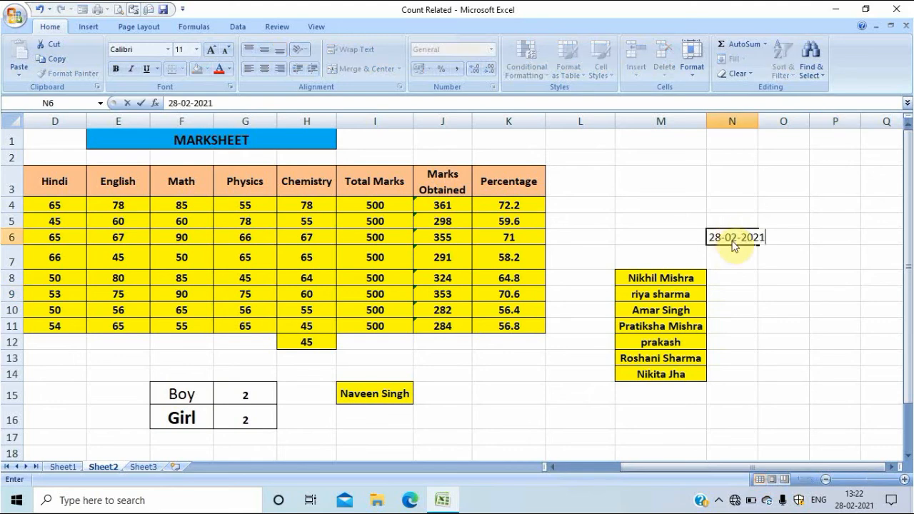
key(BackSpace)
key(BackSpace)
key(BackSpace)
key(BackSpace)
key(BackSpace)
key(BackSpace)
key(BackSpace)
key(BackSpace)
key(BackSpace)
key(BackSpace)
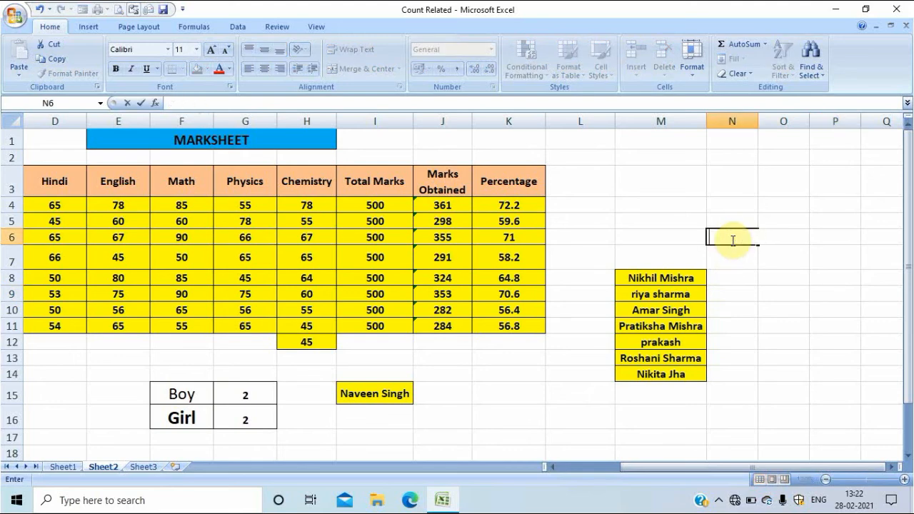
Enter a semicolon in cell N7, erase it, and enter a colon there instead
click(732, 255)
text(;)
key(BackSpace)
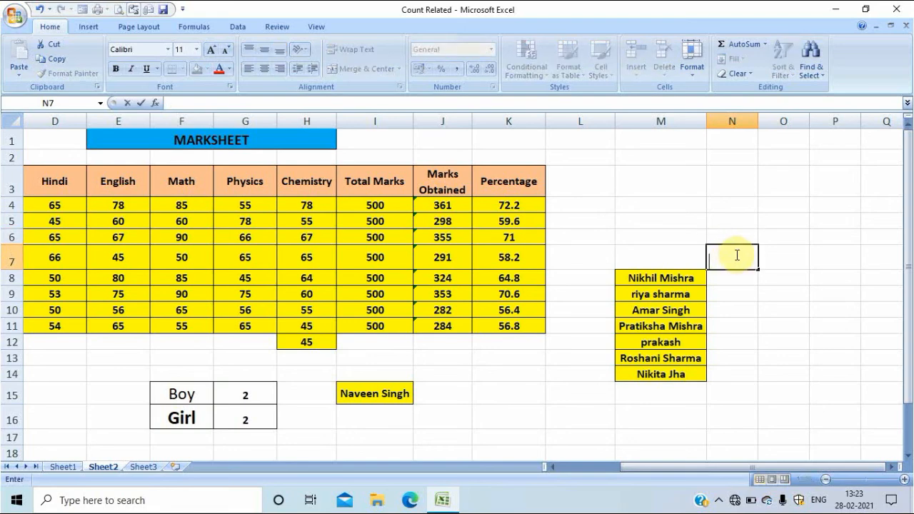
text(:)
click(713, 264)
click(762, 344)
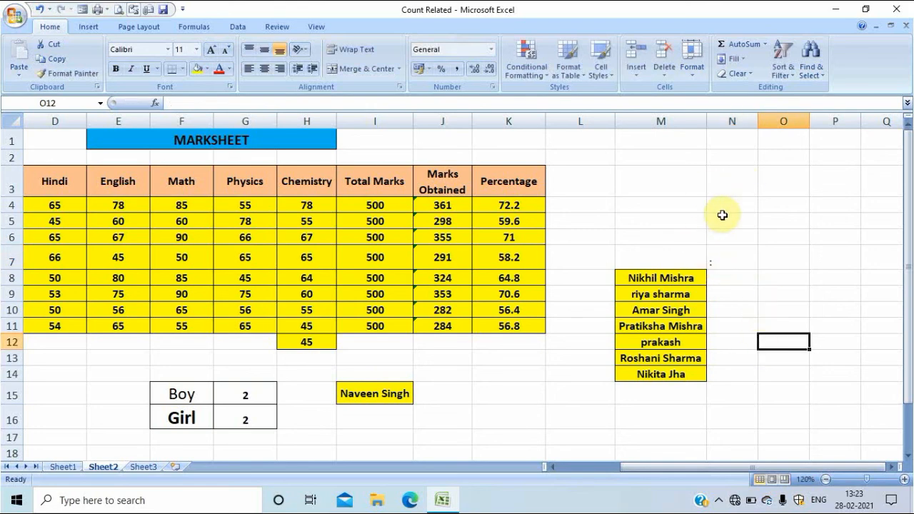
Insert the current time, 13:23, in cell M3 and reselect that cell to check the entry
click(667, 178)
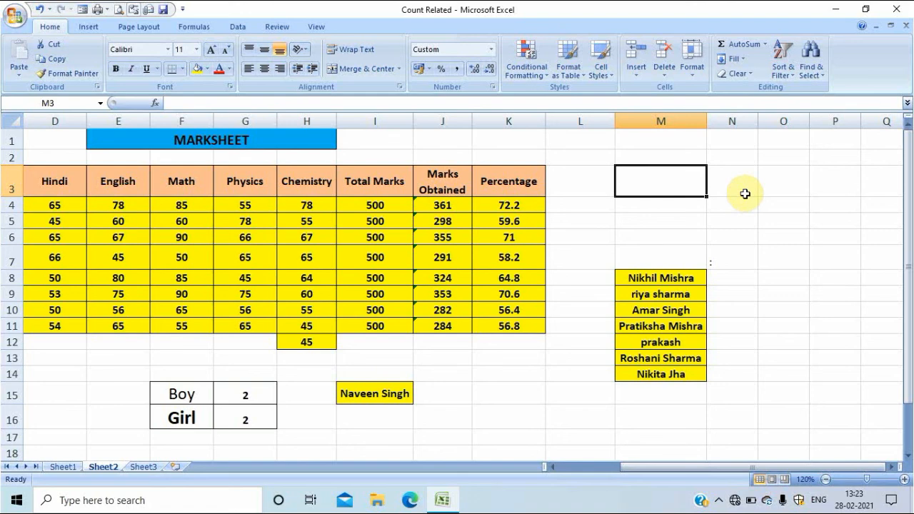
key(ctrl+shift+semicolon)
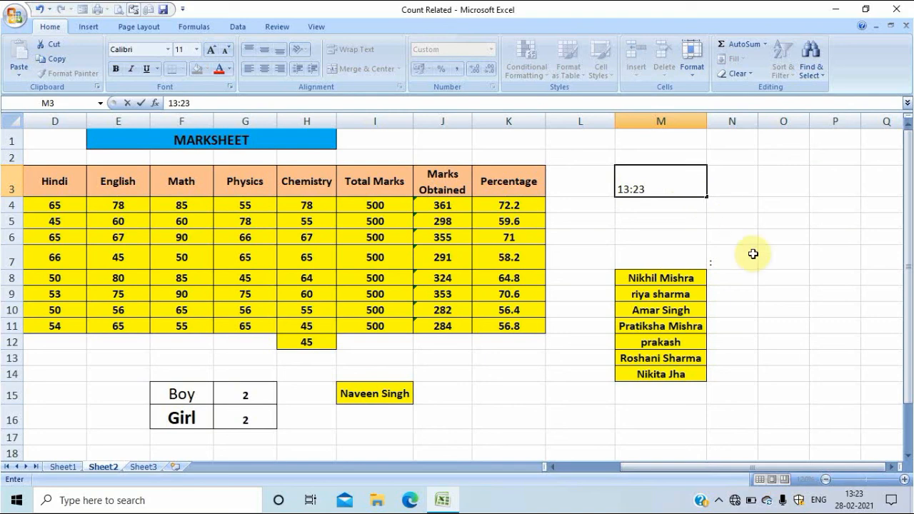
click(733, 249)
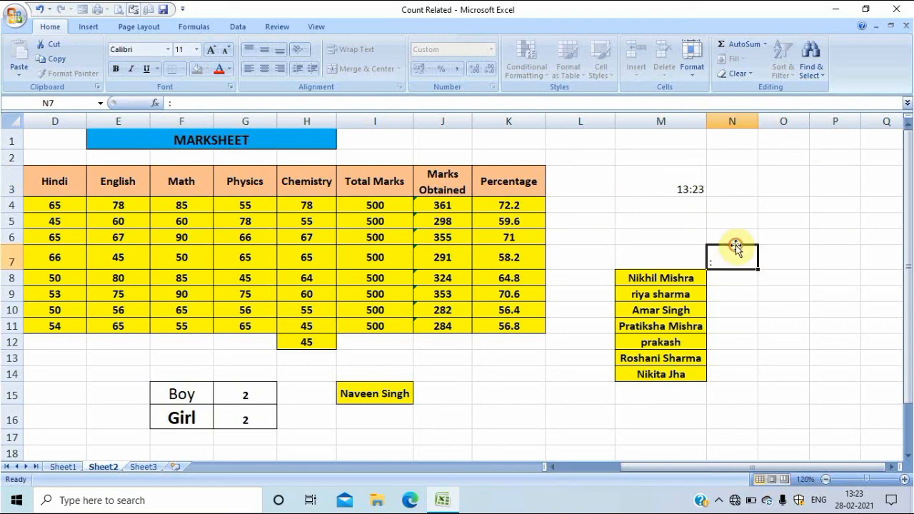
click(673, 187)
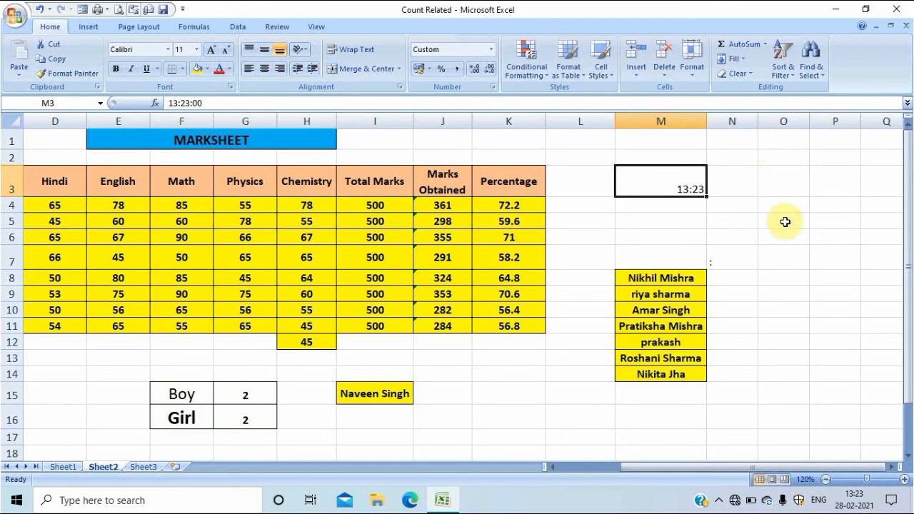
Select the entire column O, starting from cell O3
click(784, 190)
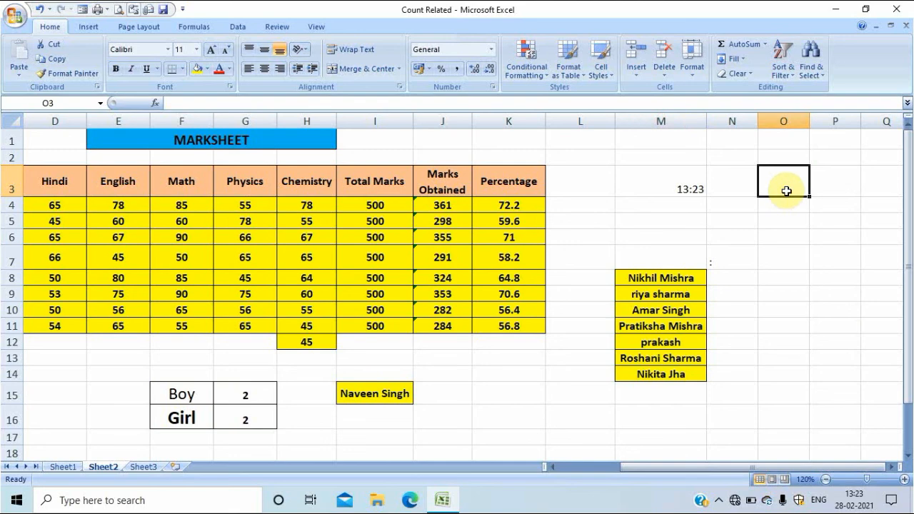
key(ctrl+space)
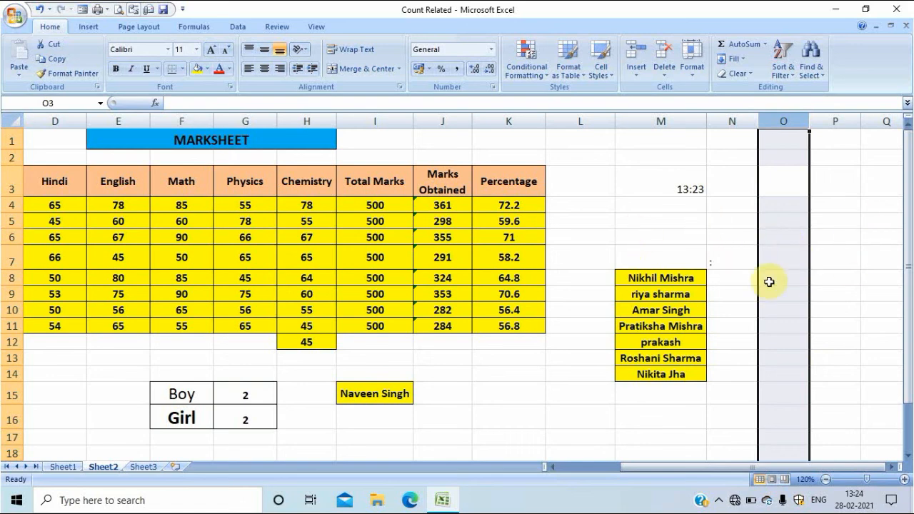
Insert the current date, 28-02-2021, in cell K15 and confirm the entry
click(486, 392)
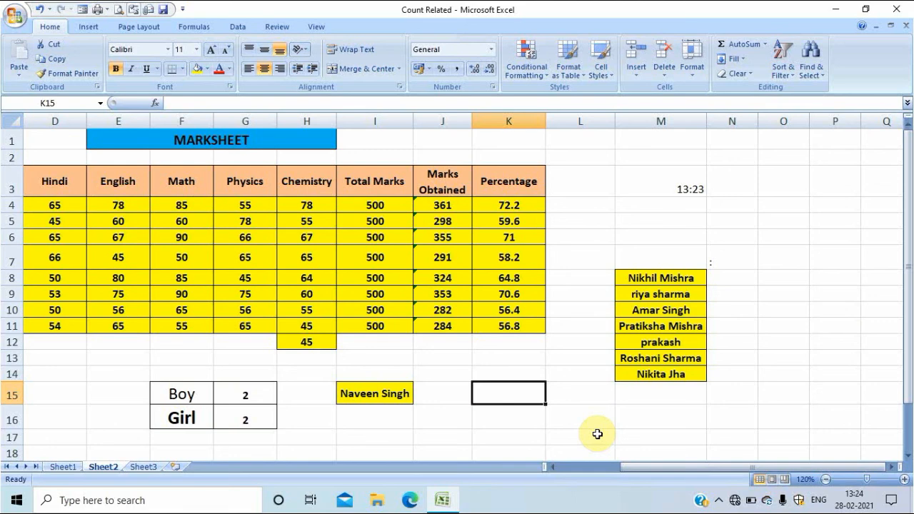
key(ctrl+semicolon)
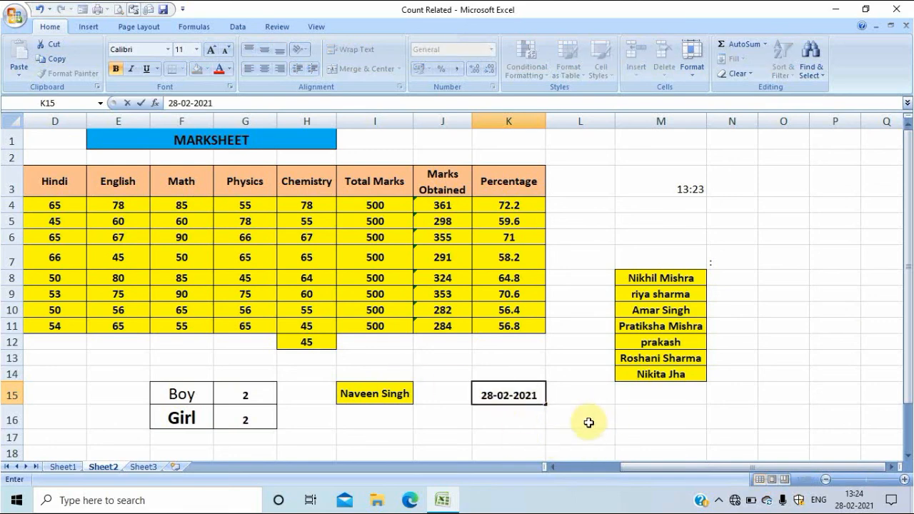
click(612, 420)
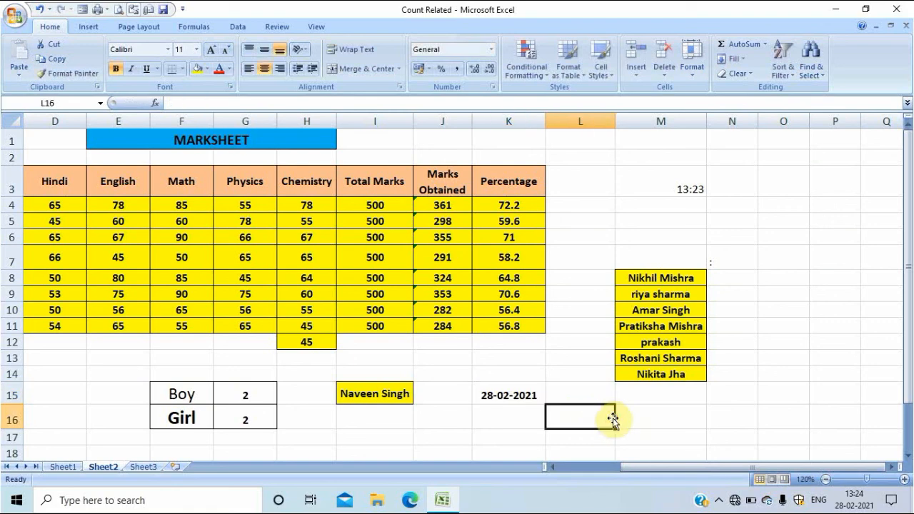